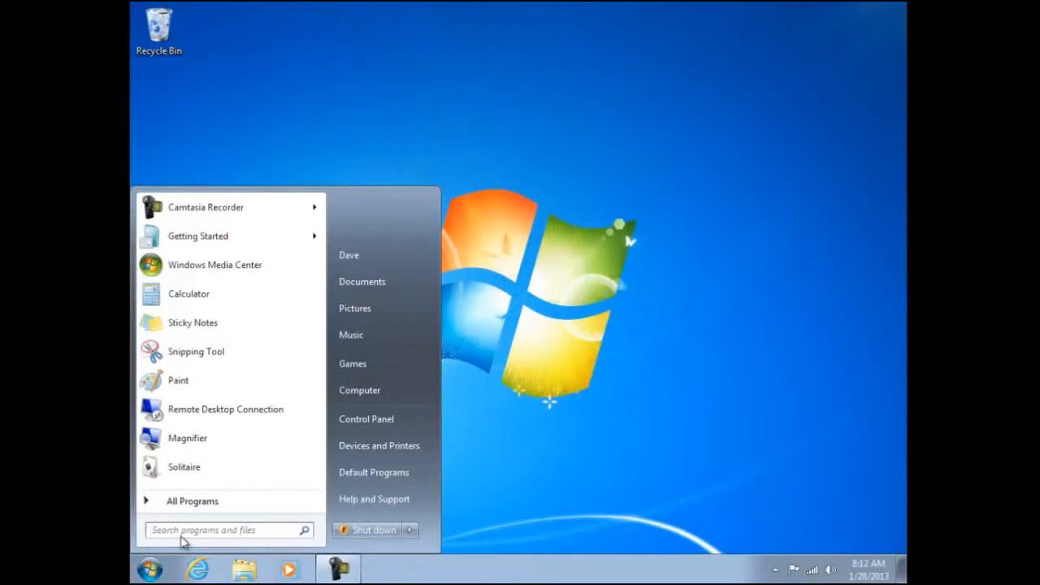
# Open the Control Panel's Power Options under Hardware and Sound and show the additional power plans.
pyautogui.click(401, 419)
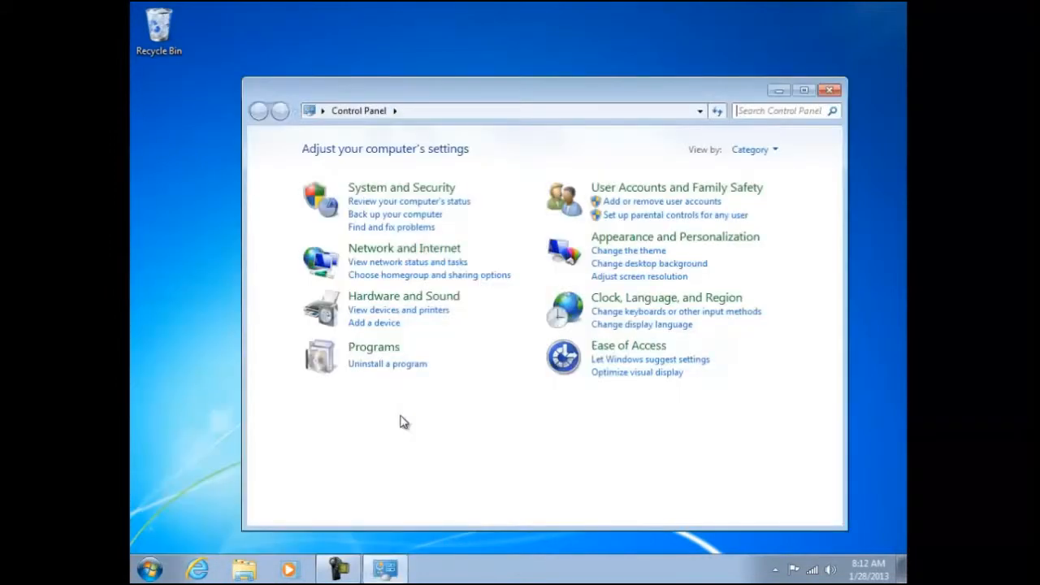
pyautogui.click(406, 301)
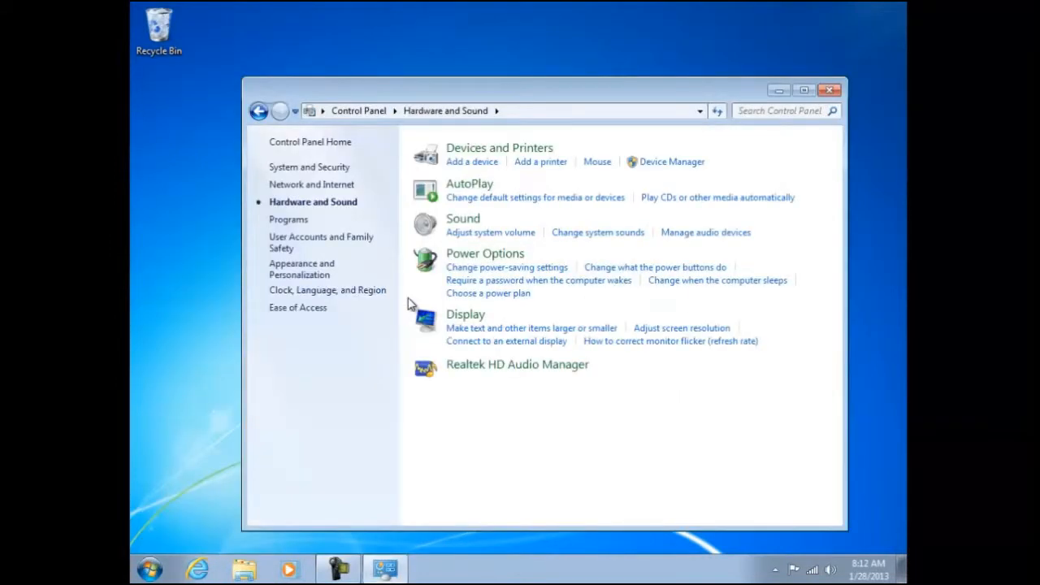
pyautogui.click(474, 257)
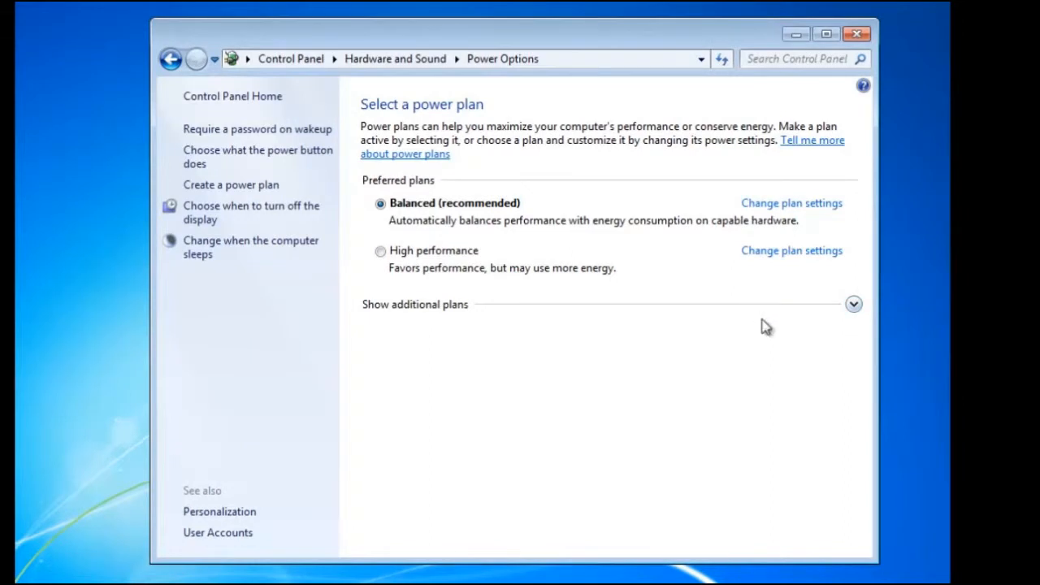
pyautogui.click(853, 305)
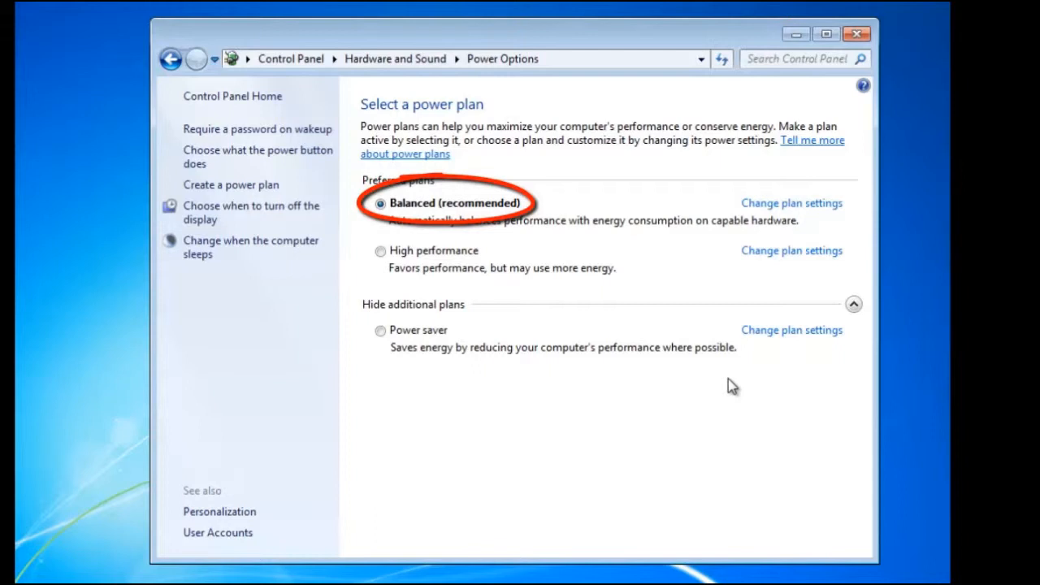
# Try out the Power saver and High performance plans in the list of power plans.
pyautogui.click(381, 332)
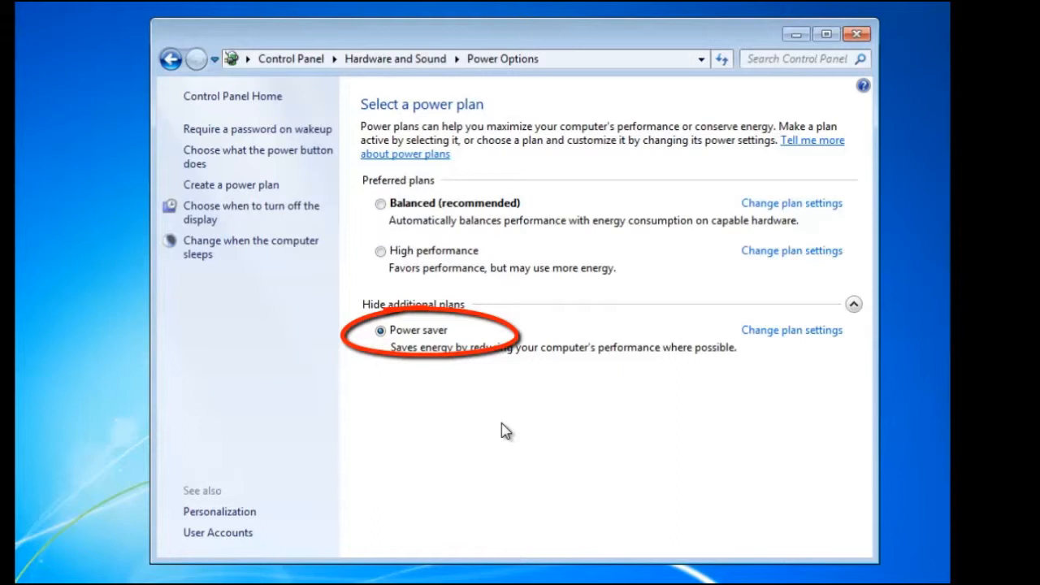
pyautogui.click(380, 252)
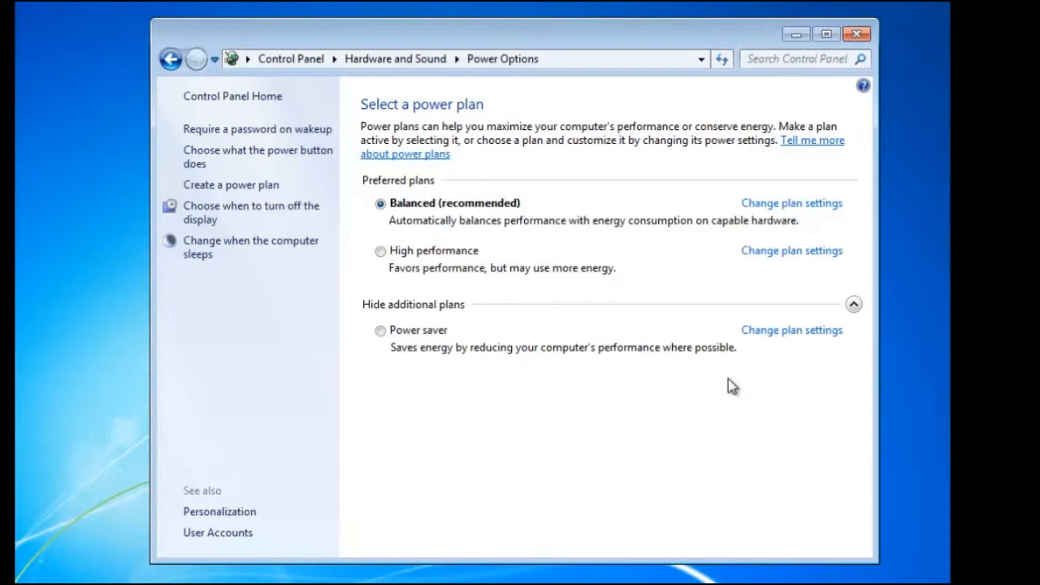
pyautogui.click(382, 332)
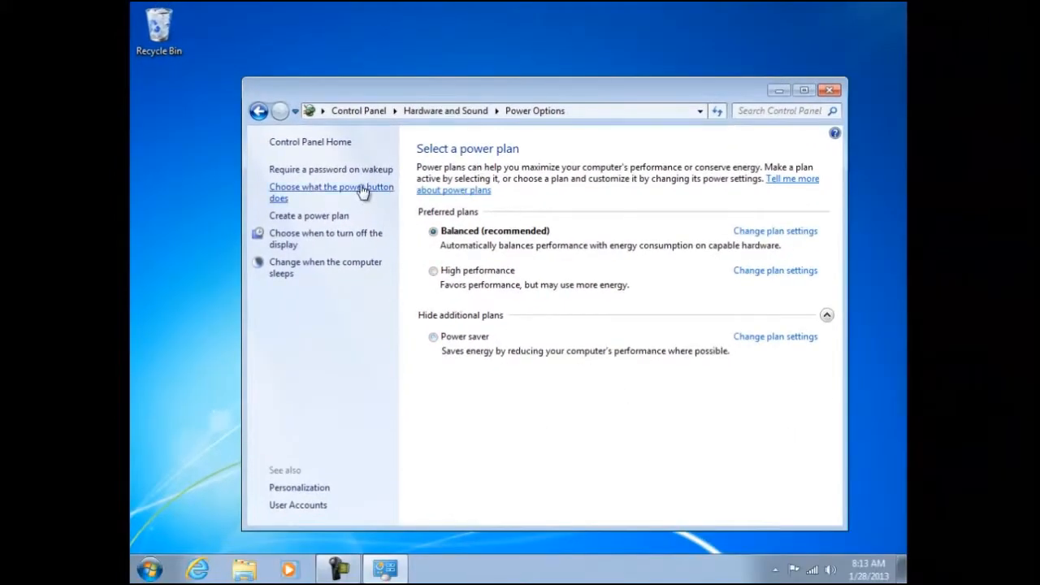
# Set the action for pressing the power button to Do nothing and save the change.
pyautogui.click(364, 190)
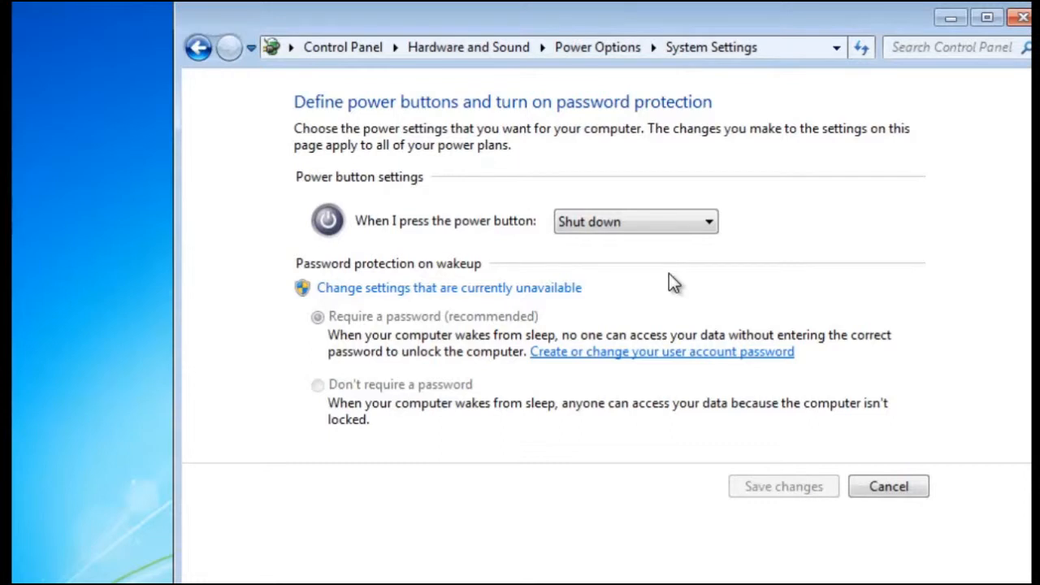
pyautogui.click(712, 222)
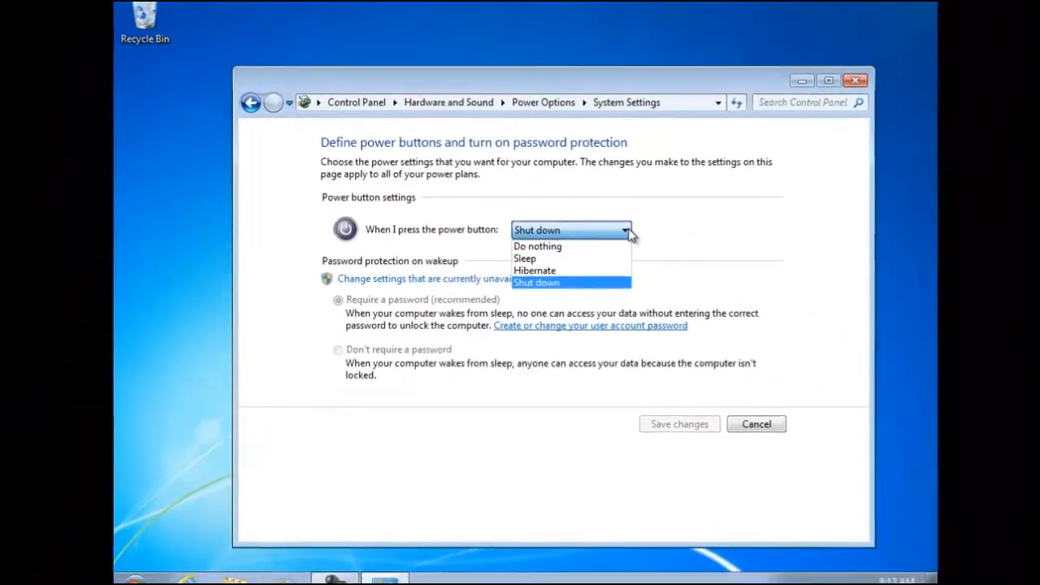
pyautogui.click(568, 253)
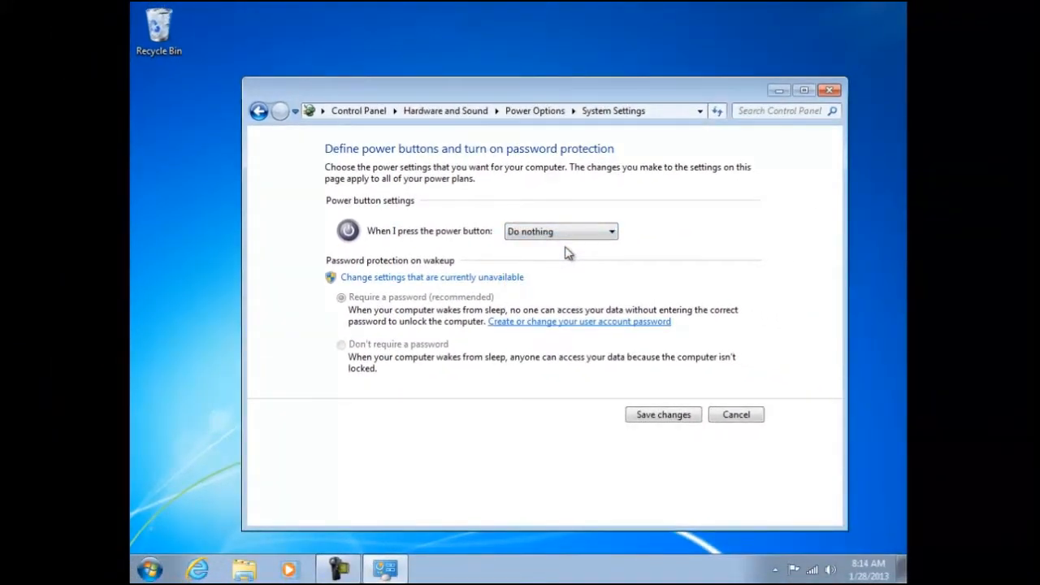
pyautogui.click(664, 419)
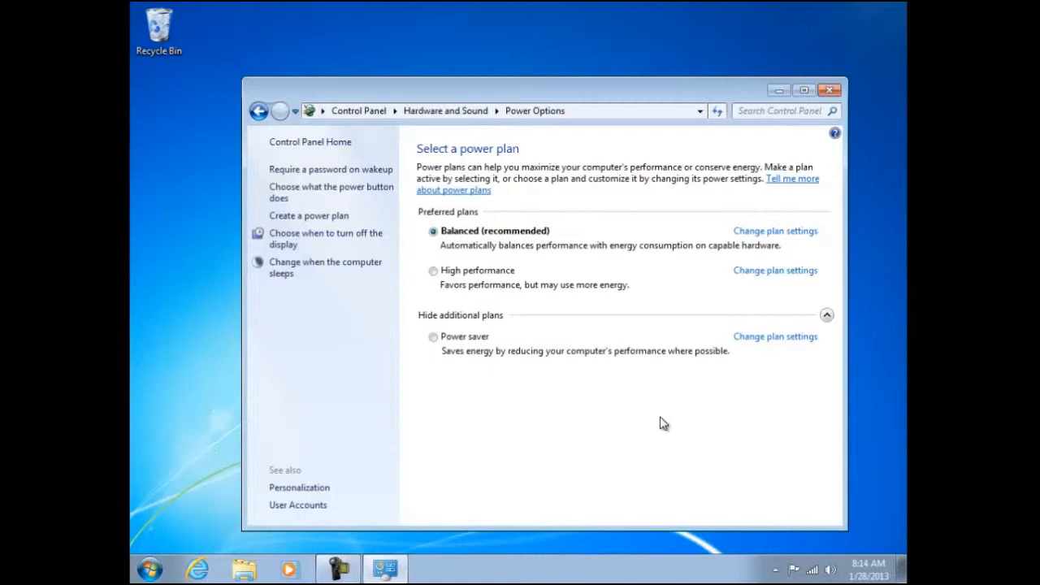
# Set the action for pressing the computer's power button to Shut down and save the change.
pyautogui.click(343, 190)
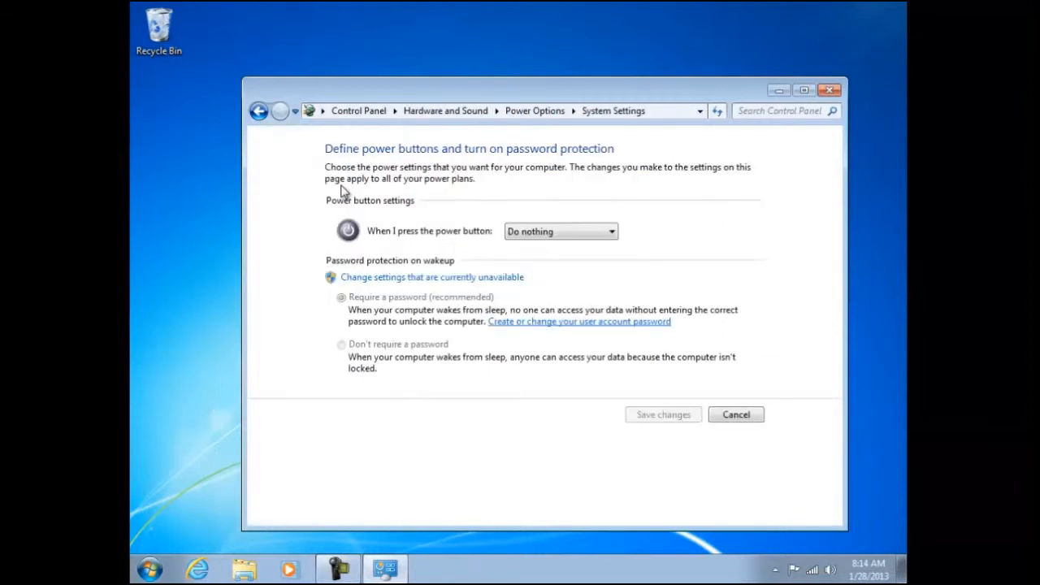
pyautogui.click(614, 233)
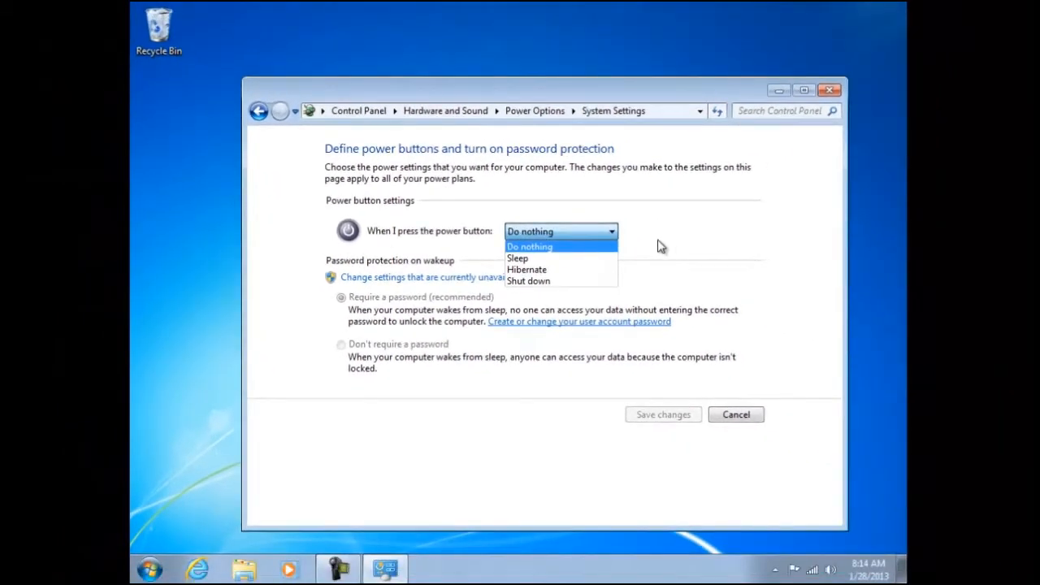
pyautogui.click(530, 281)
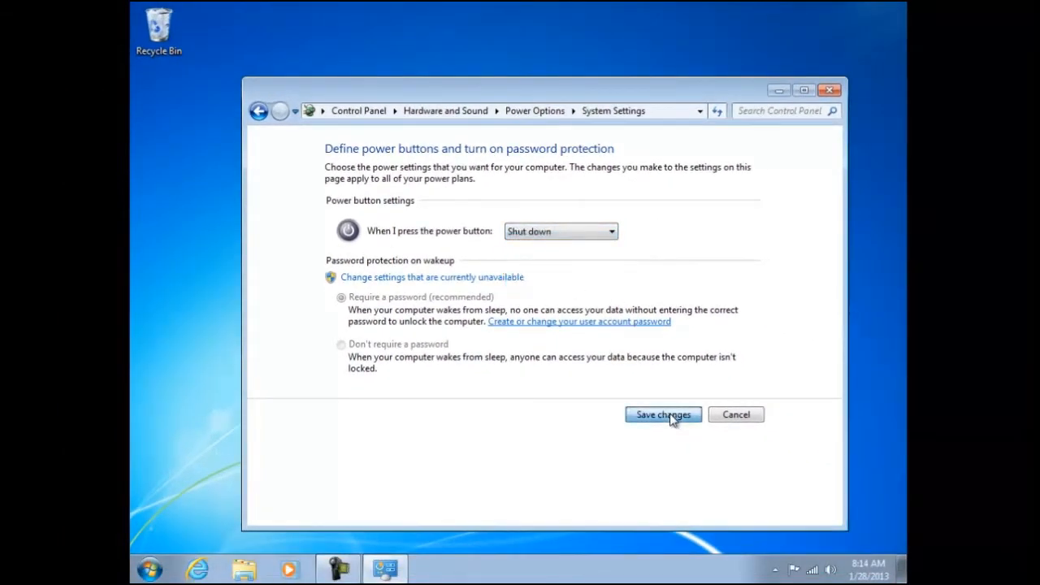
pyautogui.click(671, 418)
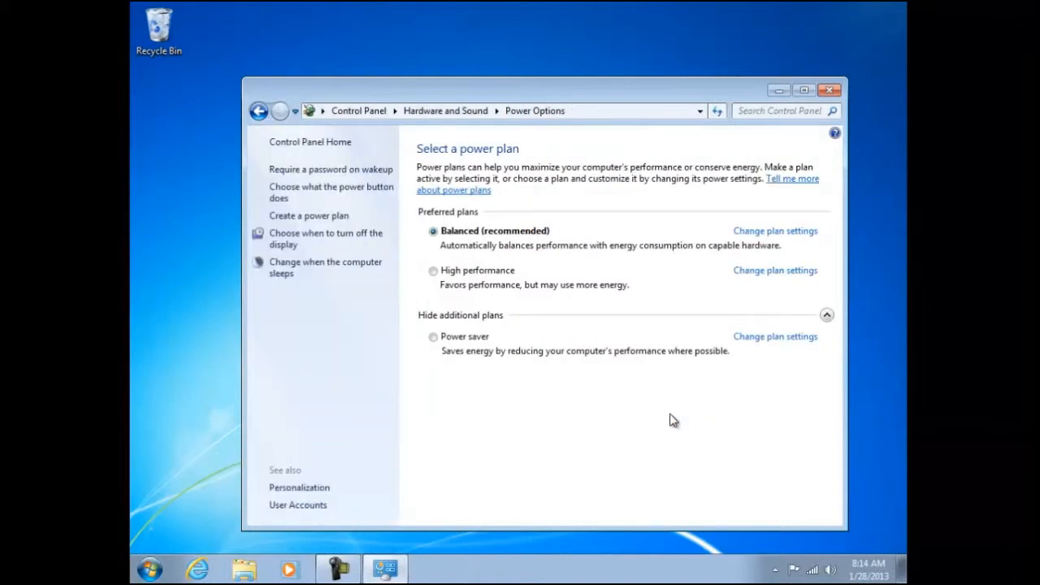
# Start a new power plan based on Balanced, named with the owner's first name in possessive form without apostrophe followed by "Power Plan".
pyautogui.click(305, 217)
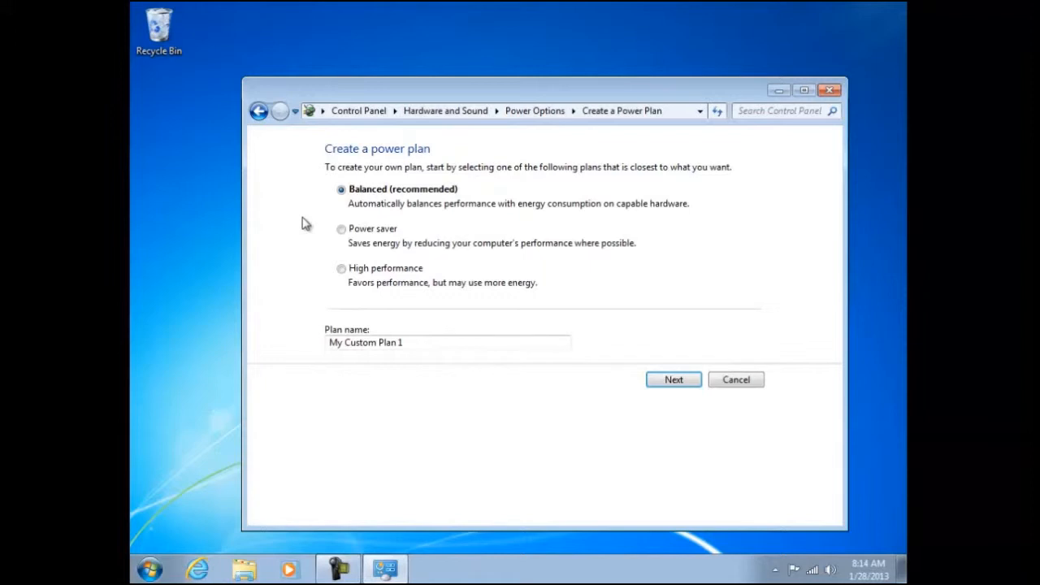
pyautogui.tripleClick(393, 342)
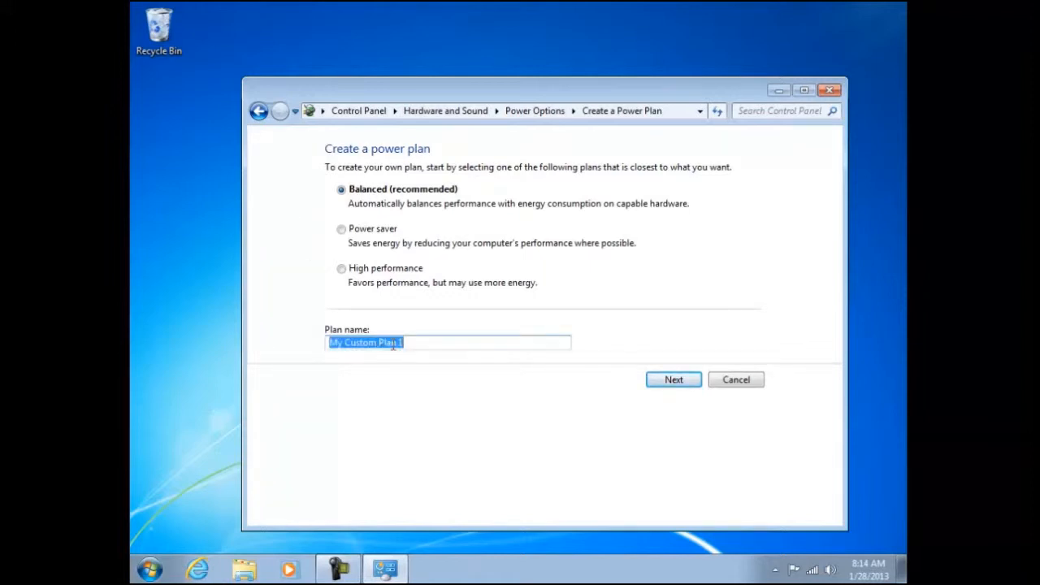
pyautogui.write('Daves Power Plan')
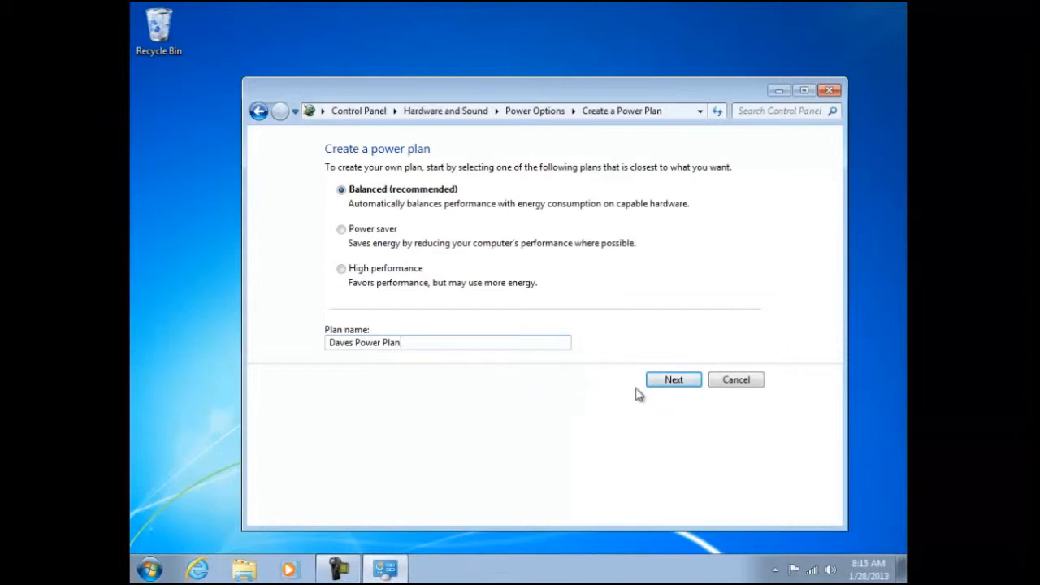
pyautogui.click(672, 387)
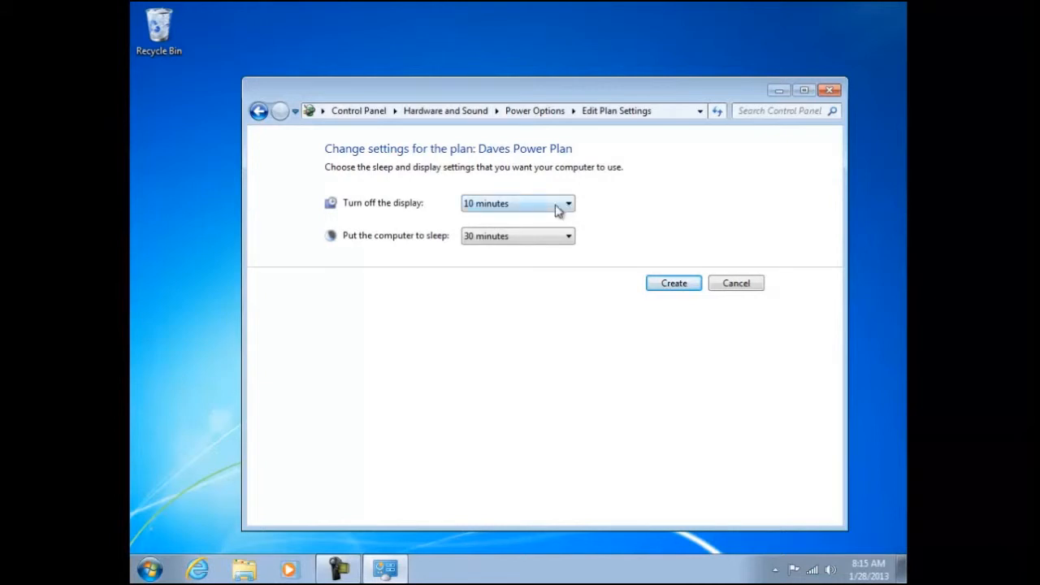
# Check the available timeouts and create the plan with display off after 10 minutes and sleep after 30 minutes.
pyautogui.click(568, 208)
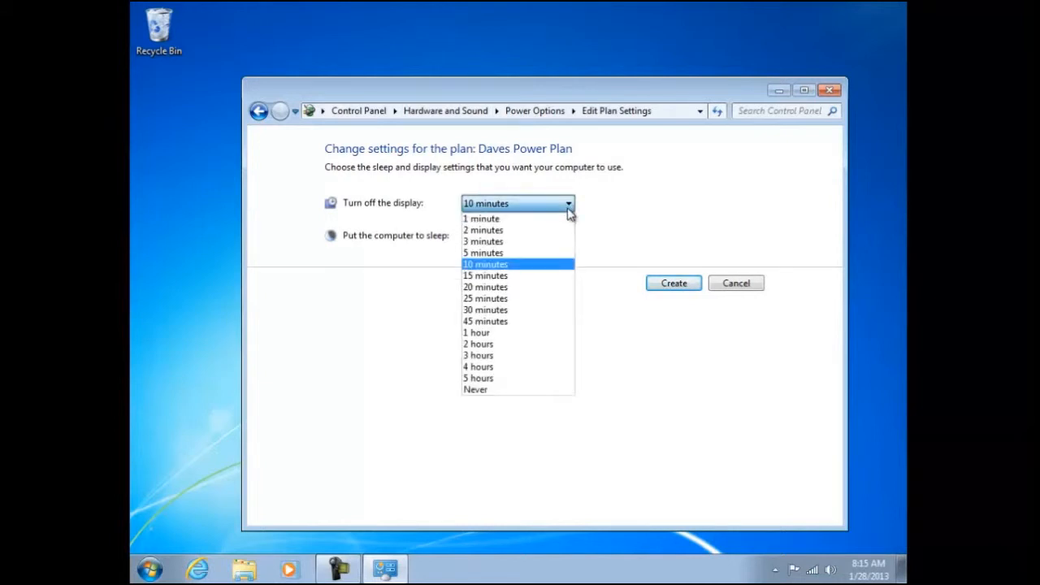
pyautogui.click(568, 208)
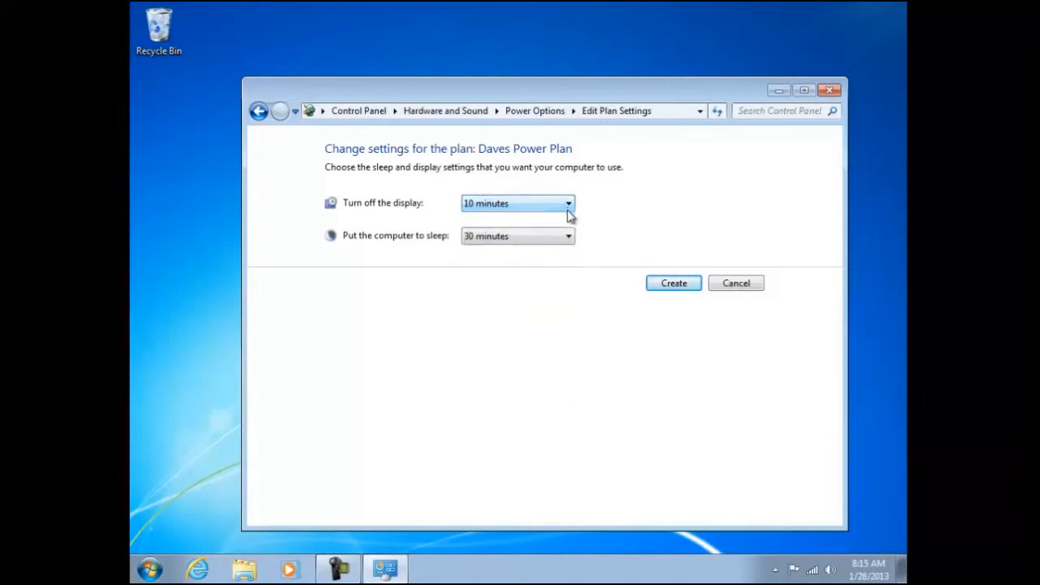
pyautogui.click(568, 237)
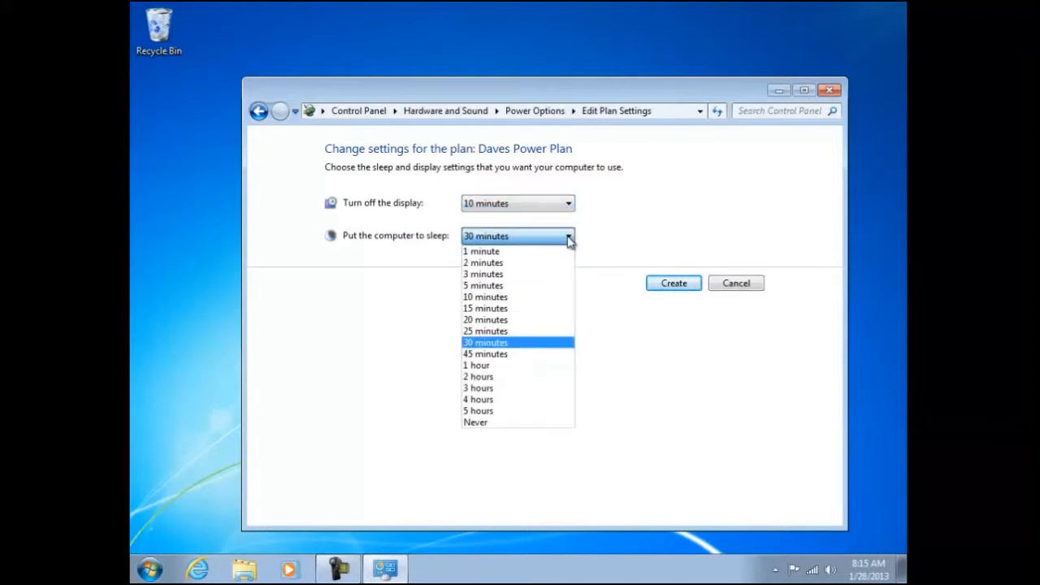
pyautogui.click(681, 284)
pyautogui.click(674, 284)
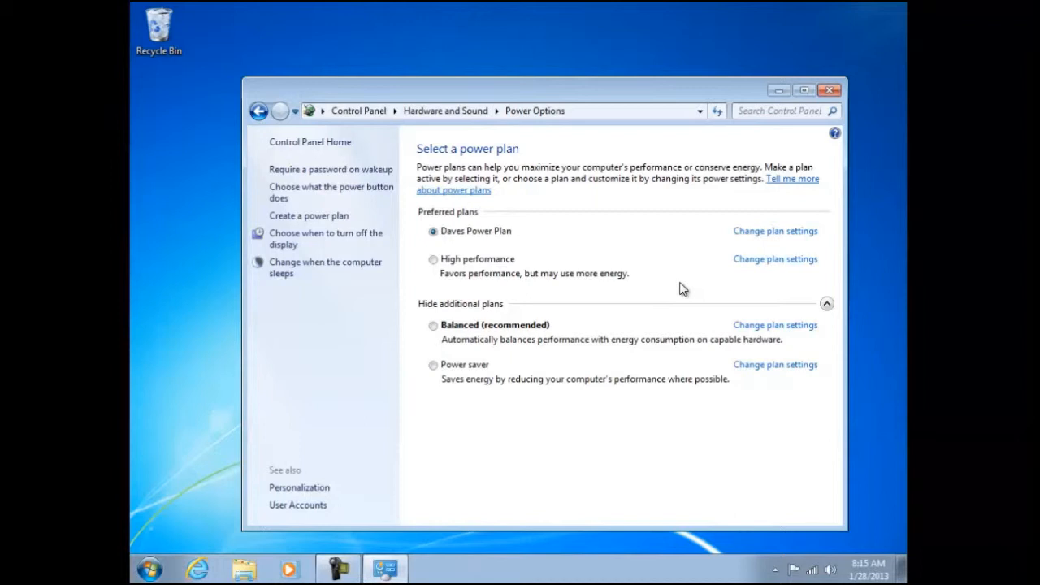
# Open the advanced power settings of the new custom plan and check which plans can be customized there.
pyautogui.click(770, 234)
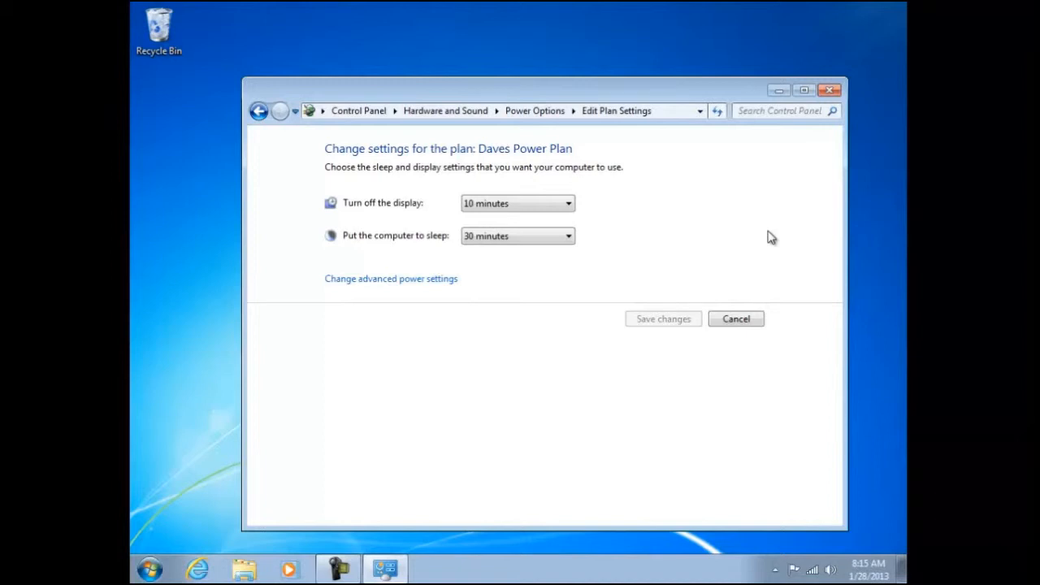
pyautogui.click(405, 280)
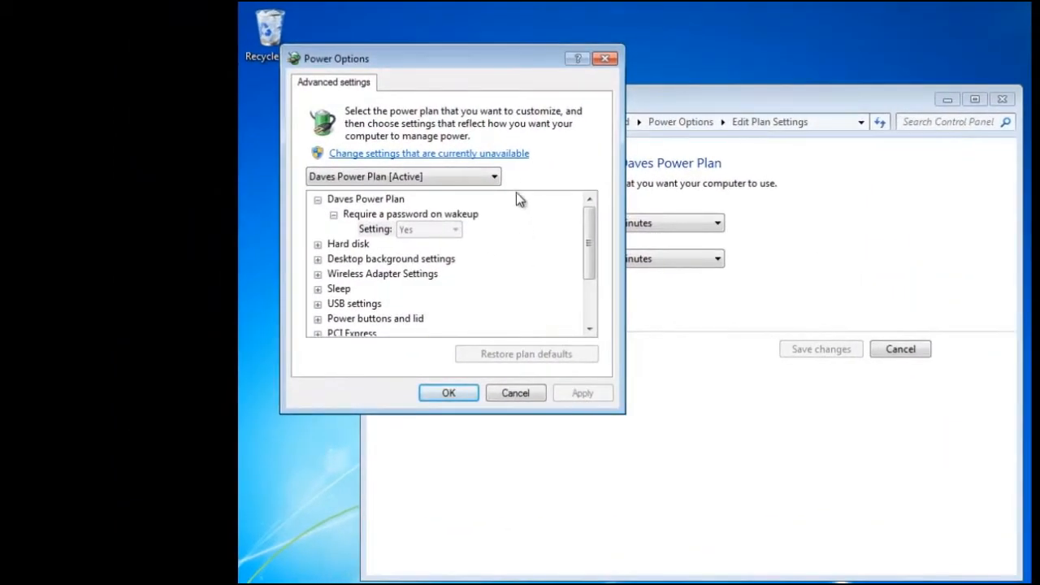
pyautogui.click(495, 177)
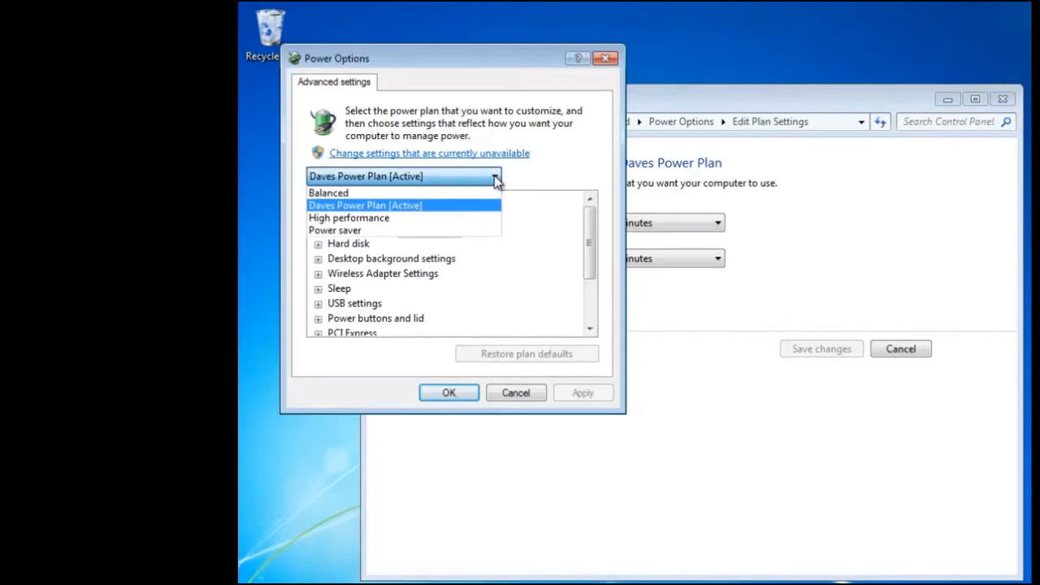
pyautogui.click(483, 181)
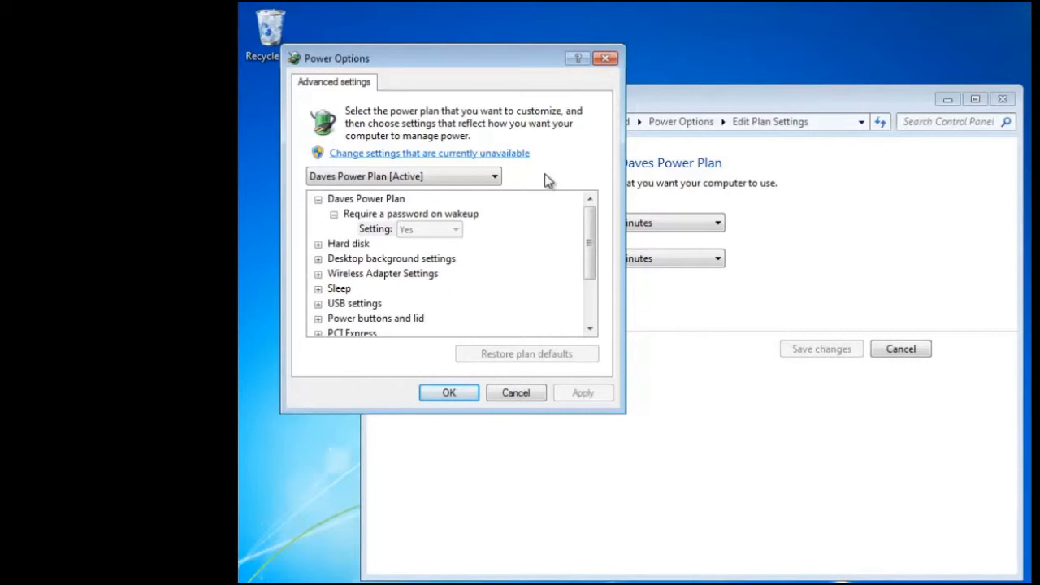
# Examine the Power Saving Mode options under Wireless Adapter Settings.
pyautogui.click(427, 279)
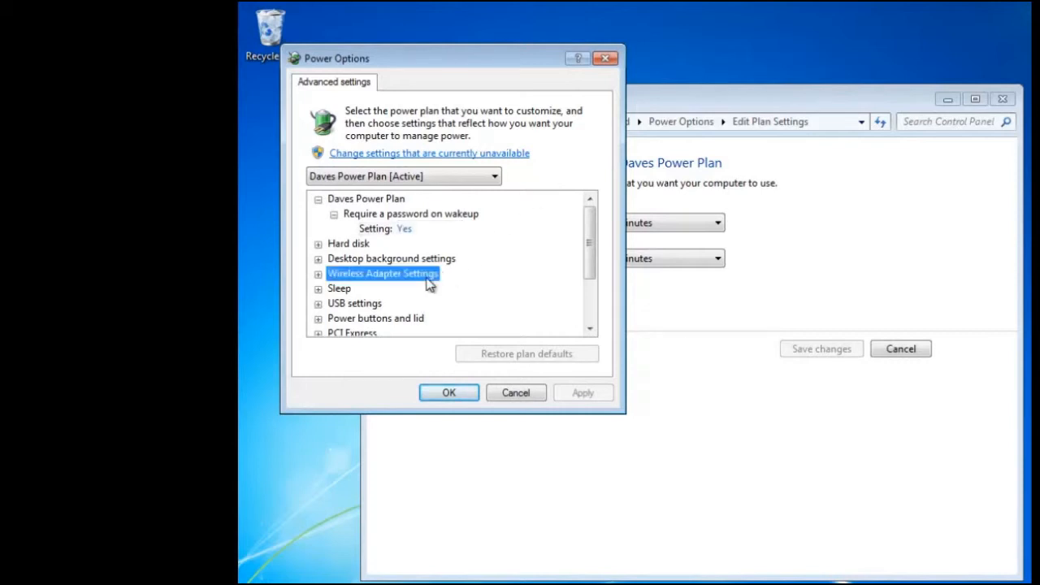
pyautogui.doubleClick(427, 278)
pyautogui.click(420, 293)
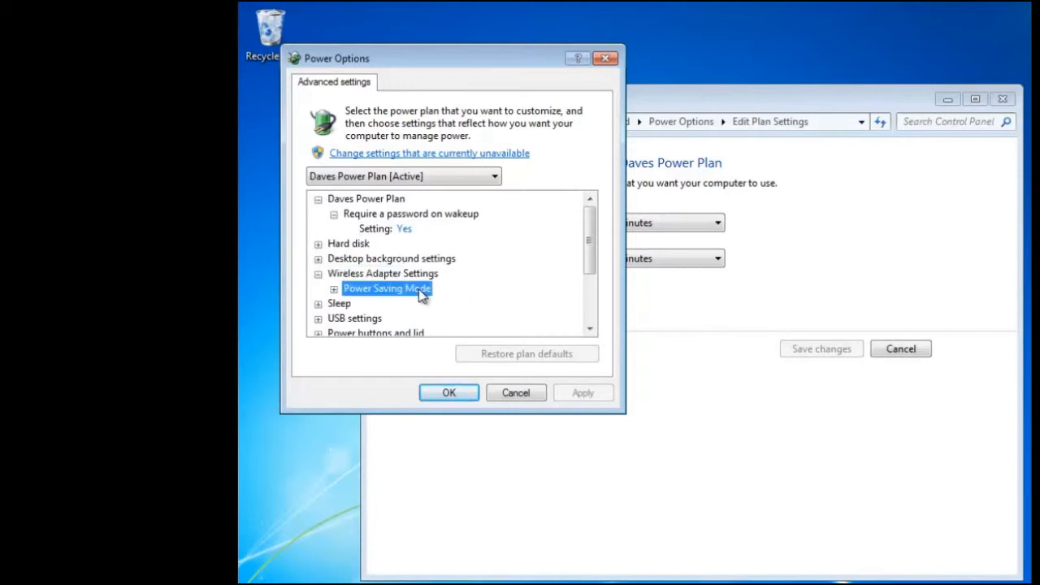
pyautogui.doubleClick(420, 292)
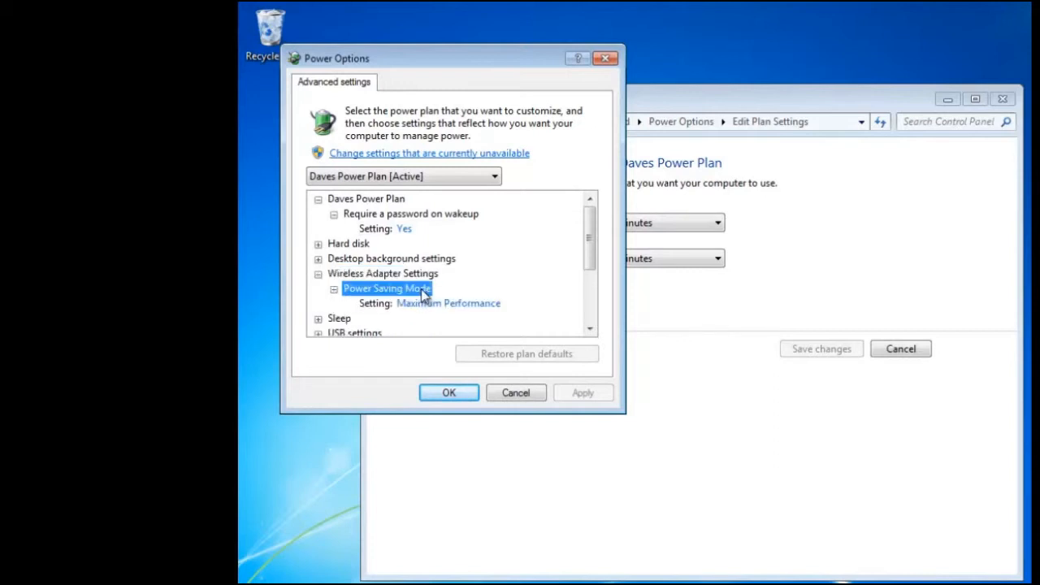
pyautogui.click(497, 305)
pyautogui.click(510, 305)
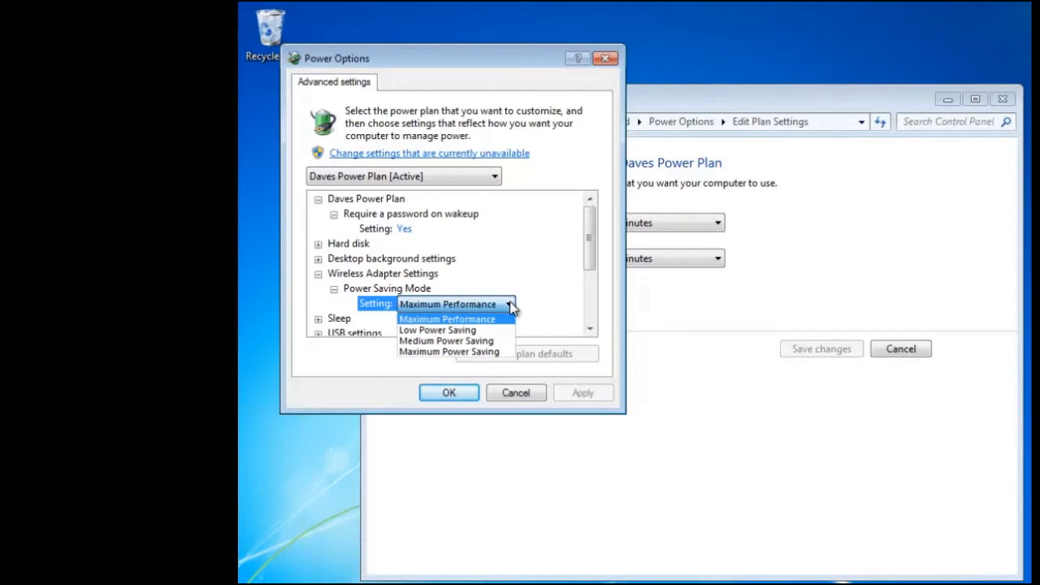
# Expand the Sleep settings, open the Sleep after time for editing and look over the remaining sleep entries.
pyautogui.click(337, 325)
pyautogui.doubleClick(339, 321)
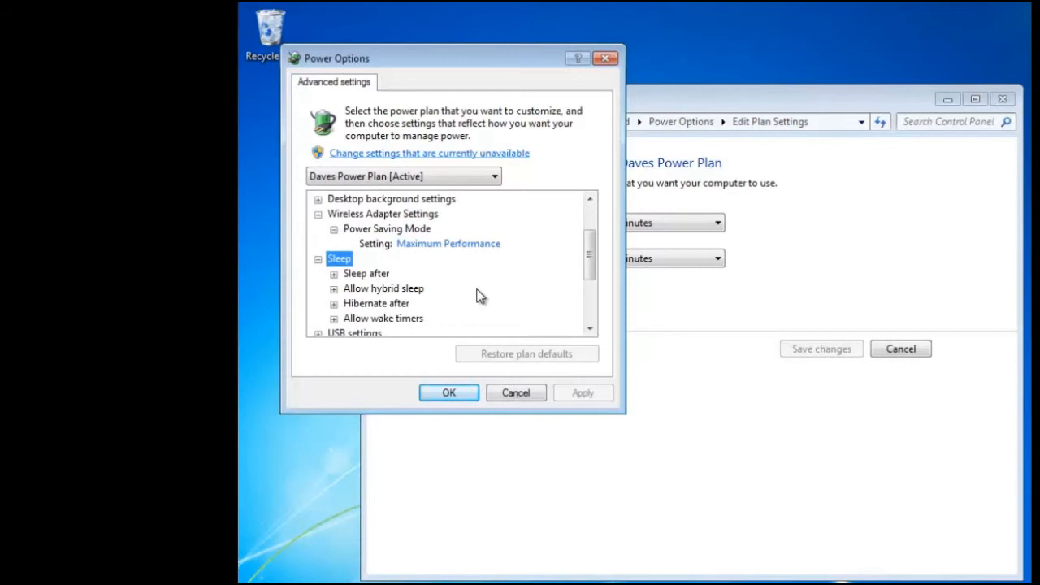
pyautogui.doubleClick(367, 274)
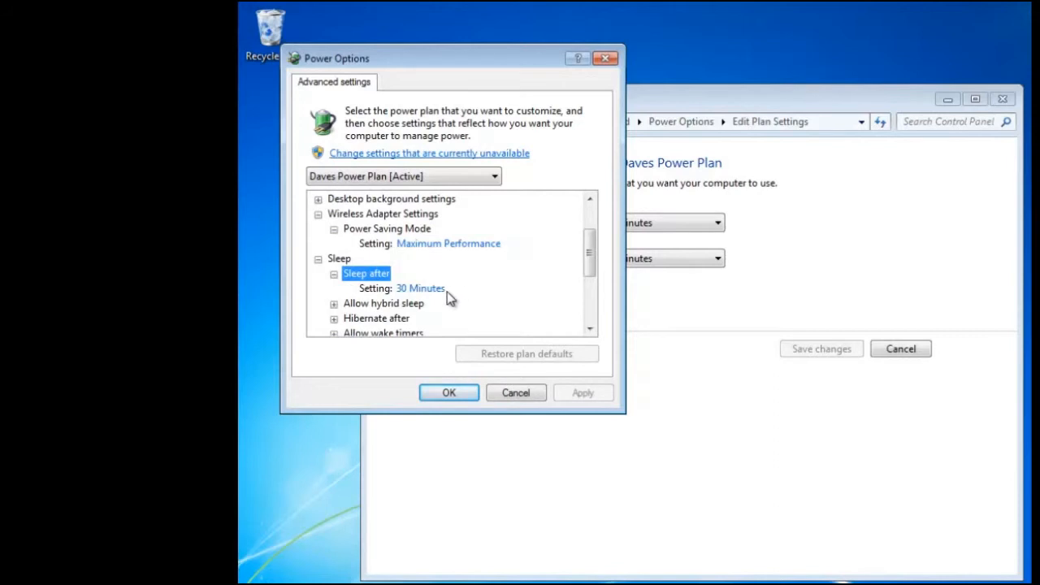
pyautogui.click(442, 290)
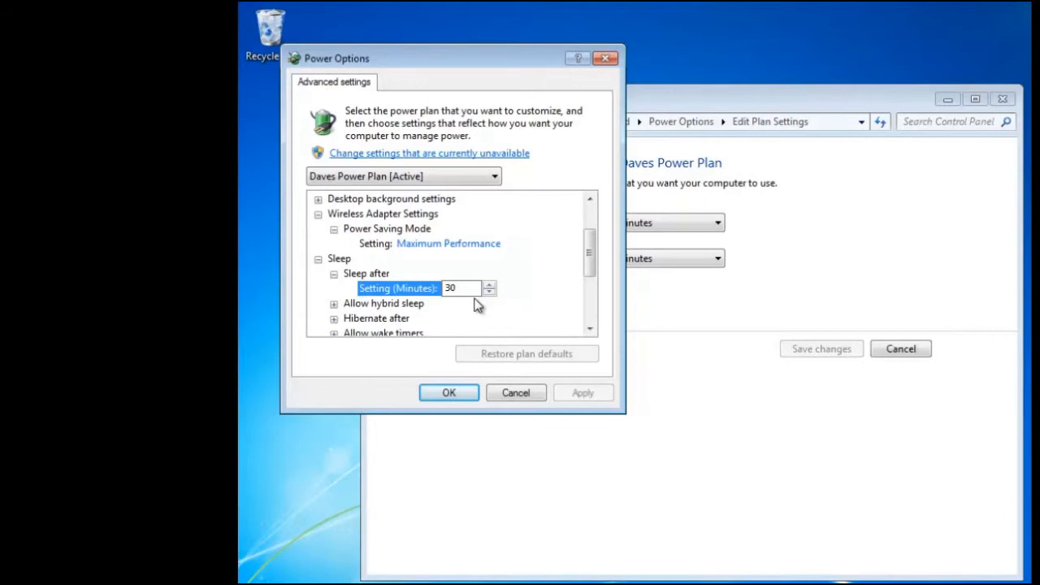
pyautogui.click(589, 329)
pyautogui.click(589, 328)
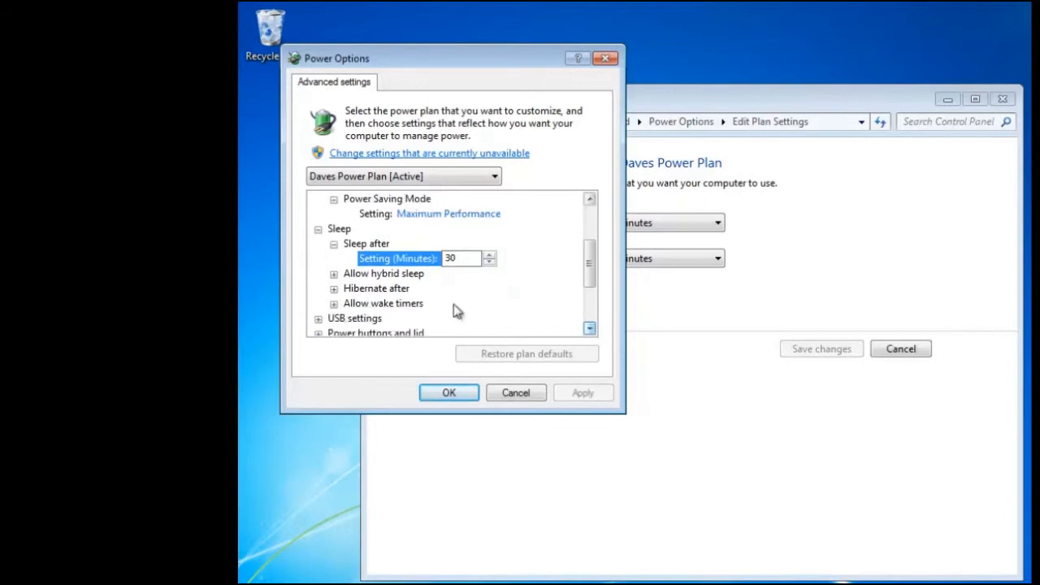
# Examine the Allow wake timers and Power buttons and lid settings, and close the custom plan's settings without further changes.
pyautogui.doubleClick(364, 305)
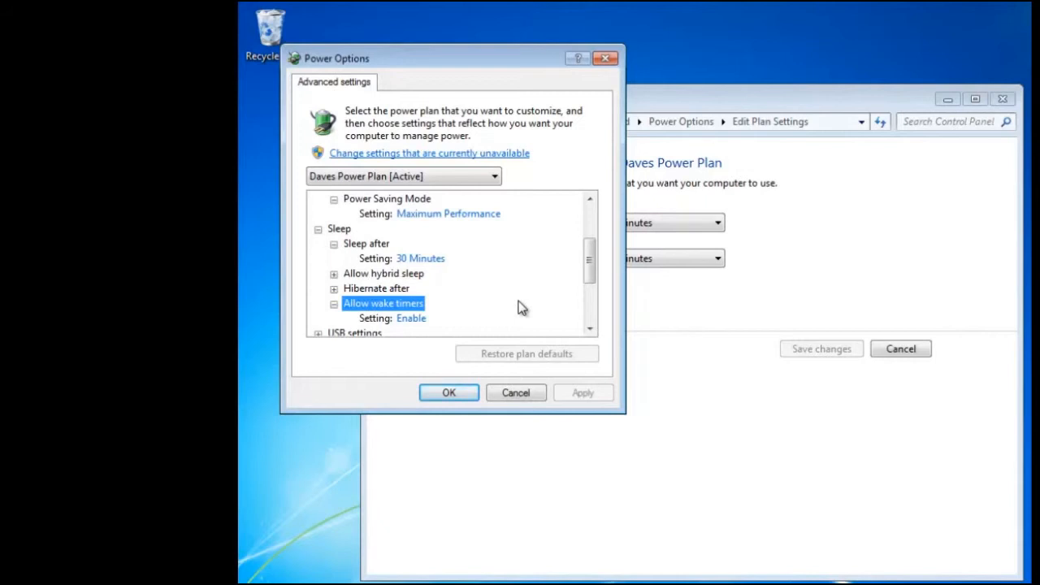
pyautogui.click(590, 329)
pyautogui.click(590, 330)
pyautogui.click(590, 329)
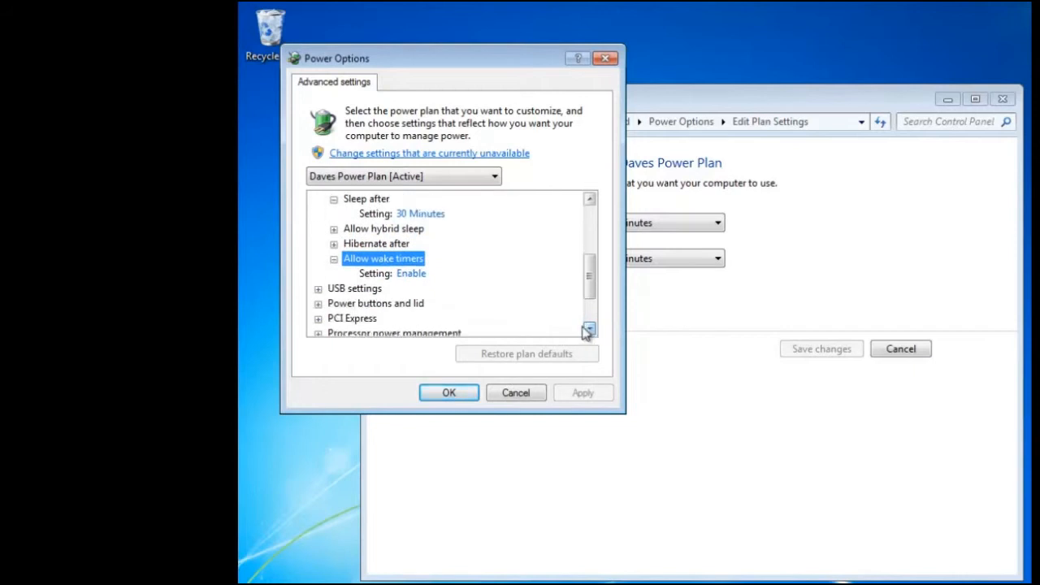
pyautogui.click(421, 305)
pyautogui.doubleClick(421, 305)
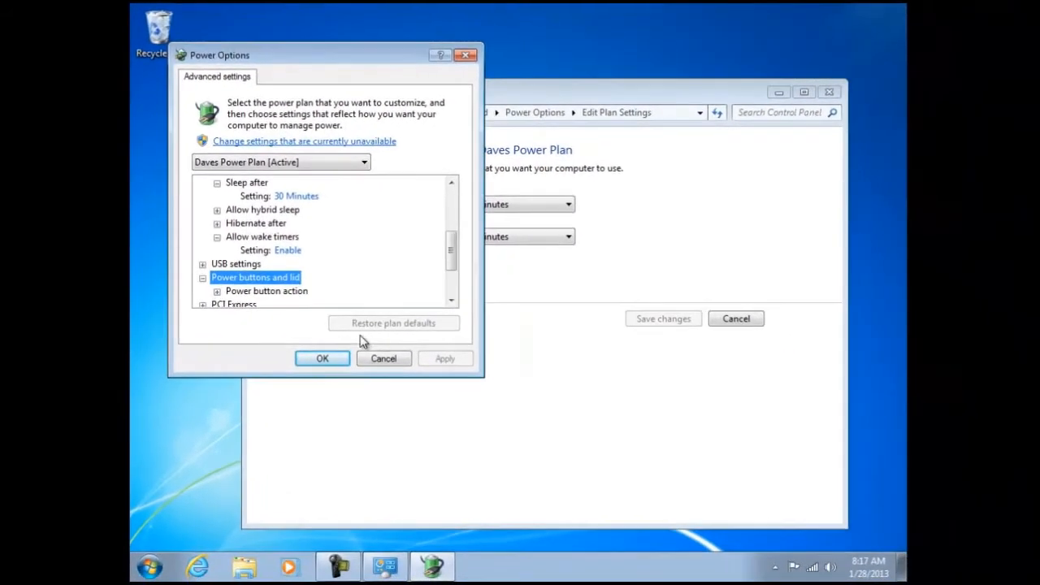
pyautogui.click(450, 396)
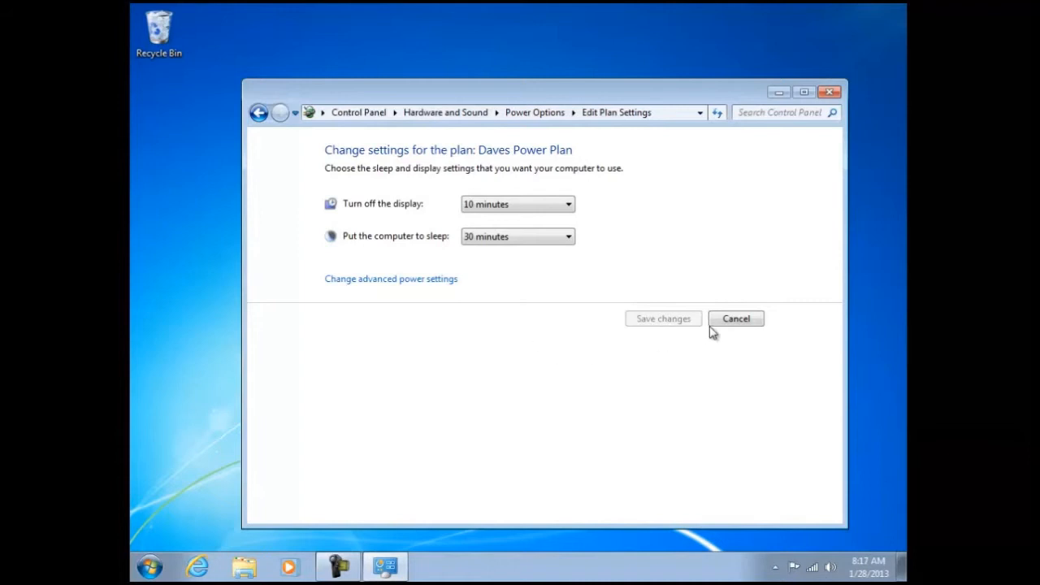
pyautogui.click(734, 319)
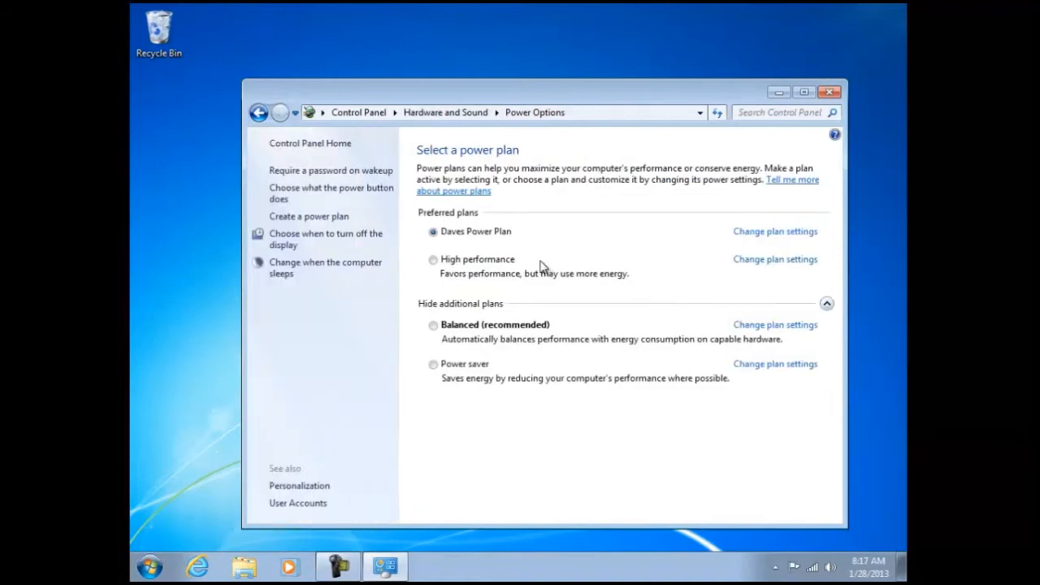
# Activate the High performance plan and delete the custom power plan.
pyautogui.click(434, 260)
pyautogui.click(782, 233)
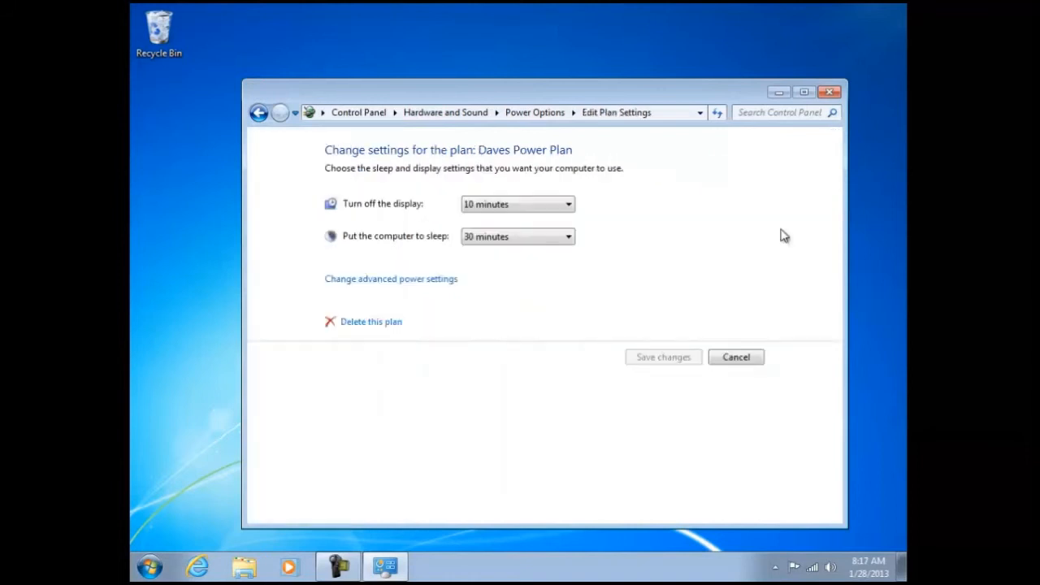
pyautogui.click(366, 324)
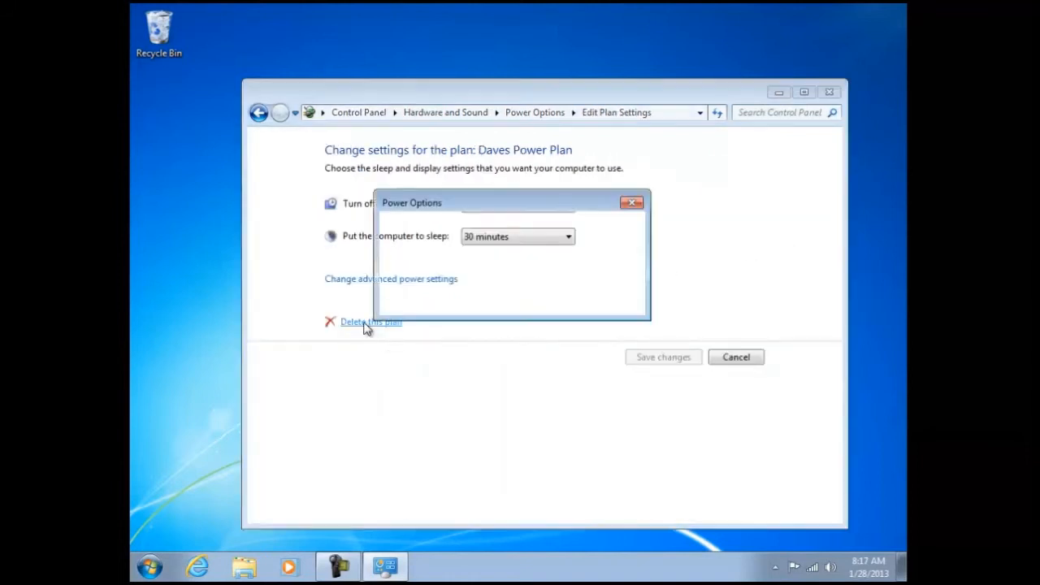
pyautogui.click(561, 300)
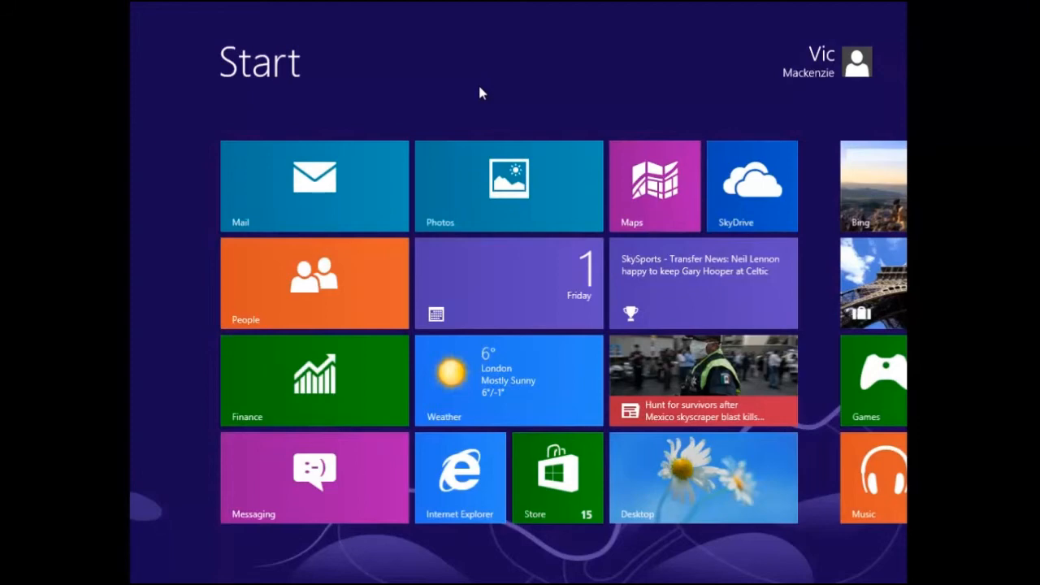
# Check which power commands the Windows 8 Start screen settings offer, and return to the Start screen.
pyautogui.press('super+i')
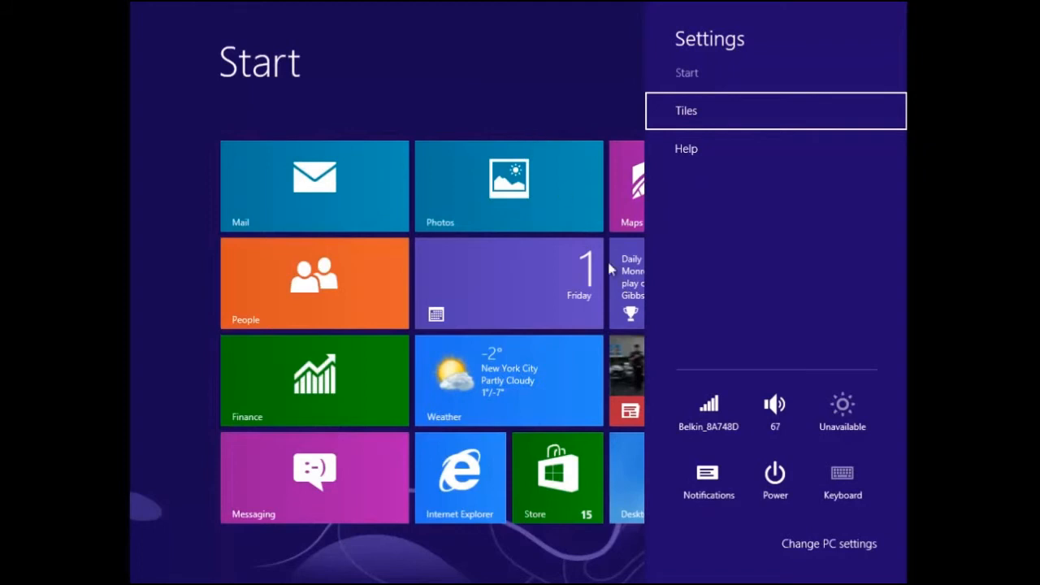
pyautogui.click(785, 476)
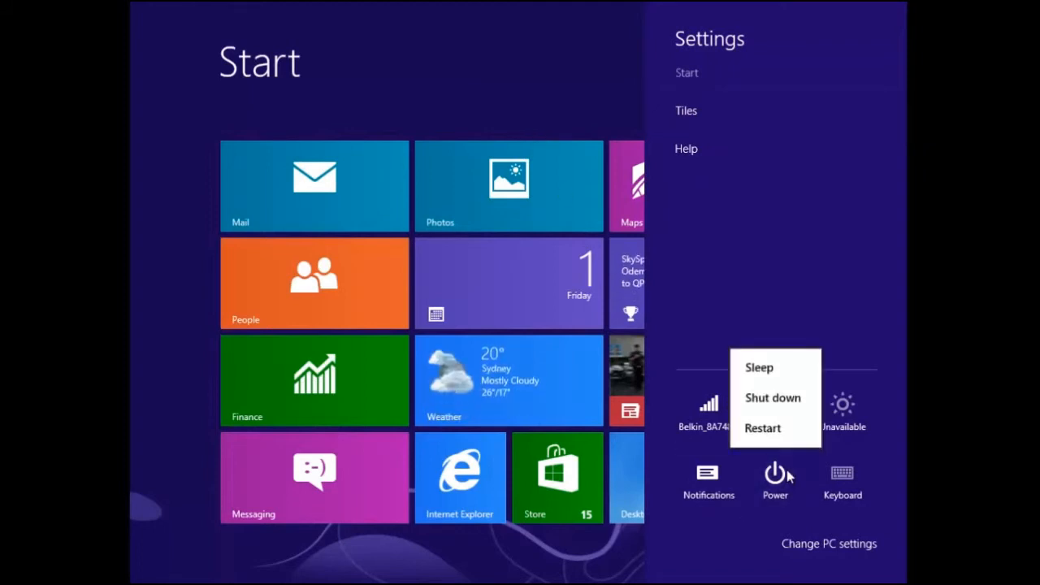
pyautogui.click(513, 87)
pyautogui.click(513, 86)
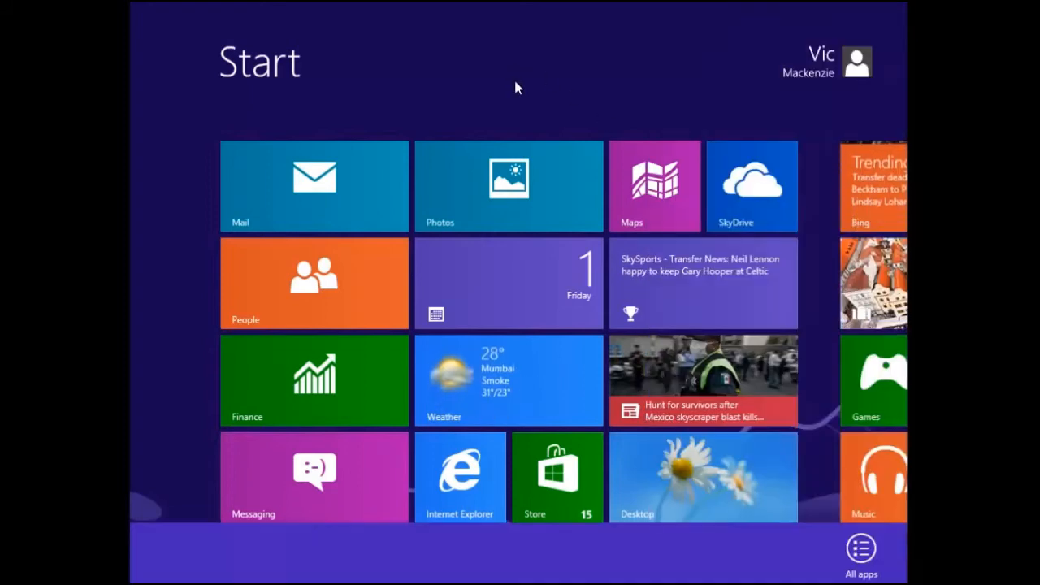
# Open Control Panel from the list of all apps and go to Power Options under Hardware and Sound.
pyautogui.rightClick(515, 87)
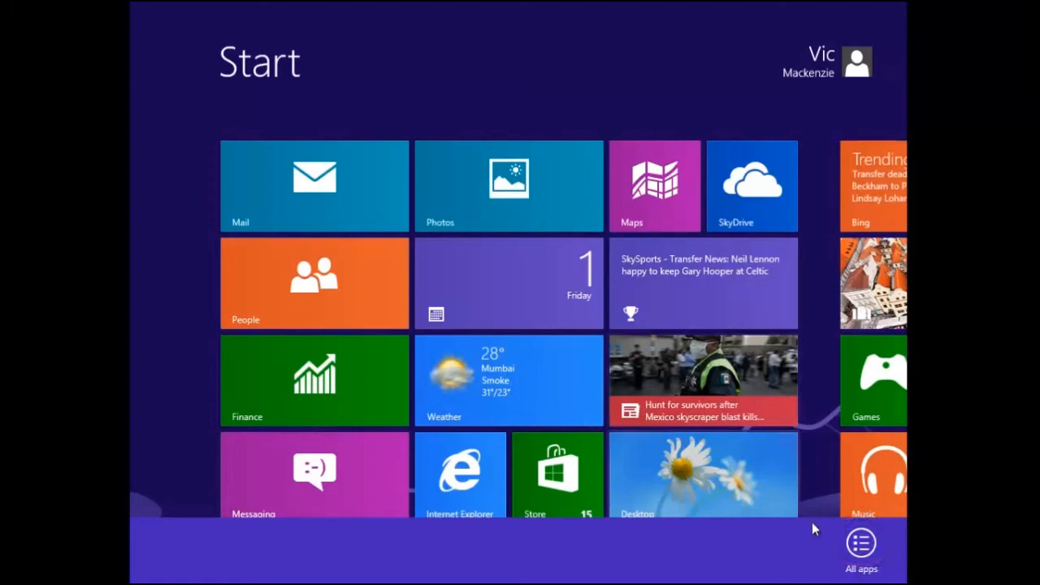
pyautogui.click(864, 544)
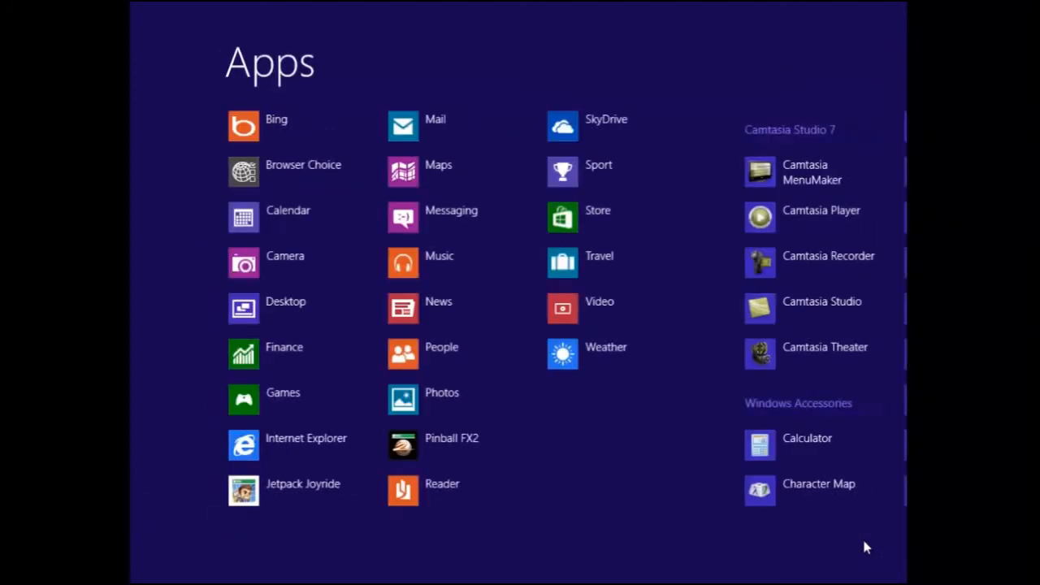
pyautogui.scroll(-5, 863, 544)
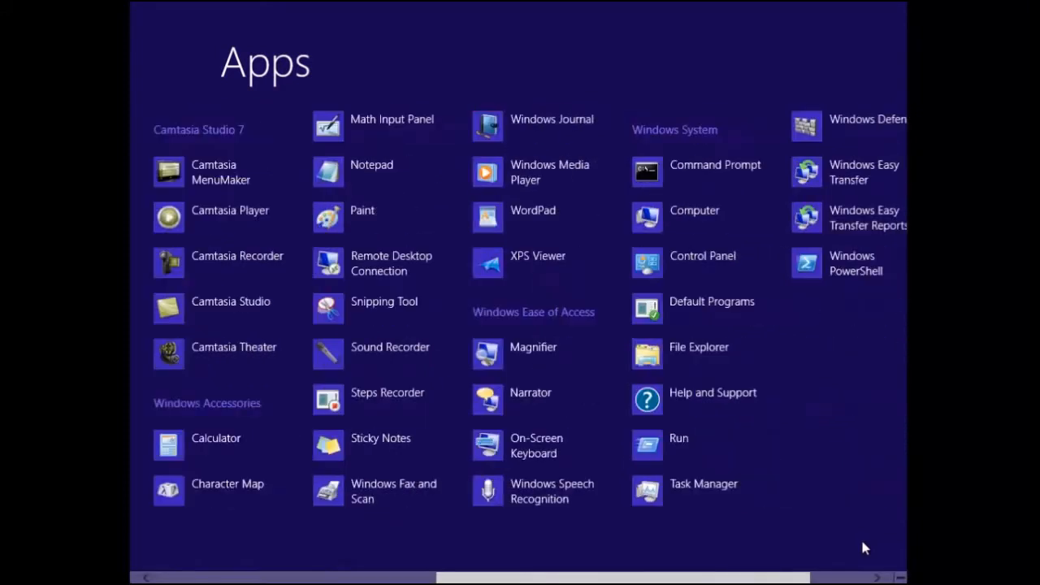
pyautogui.click(687, 259)
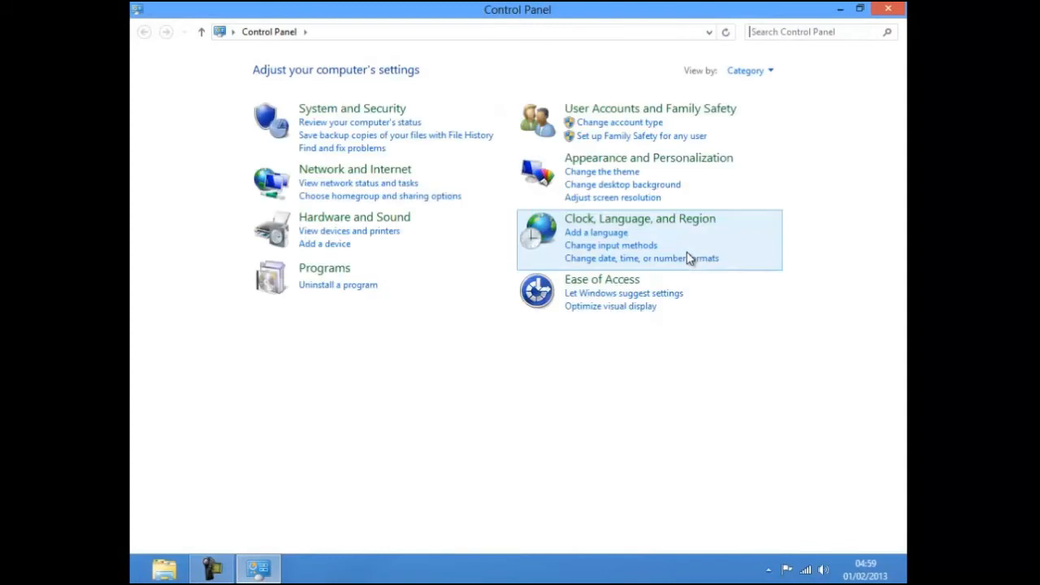
pyautogui.click(355, 218)
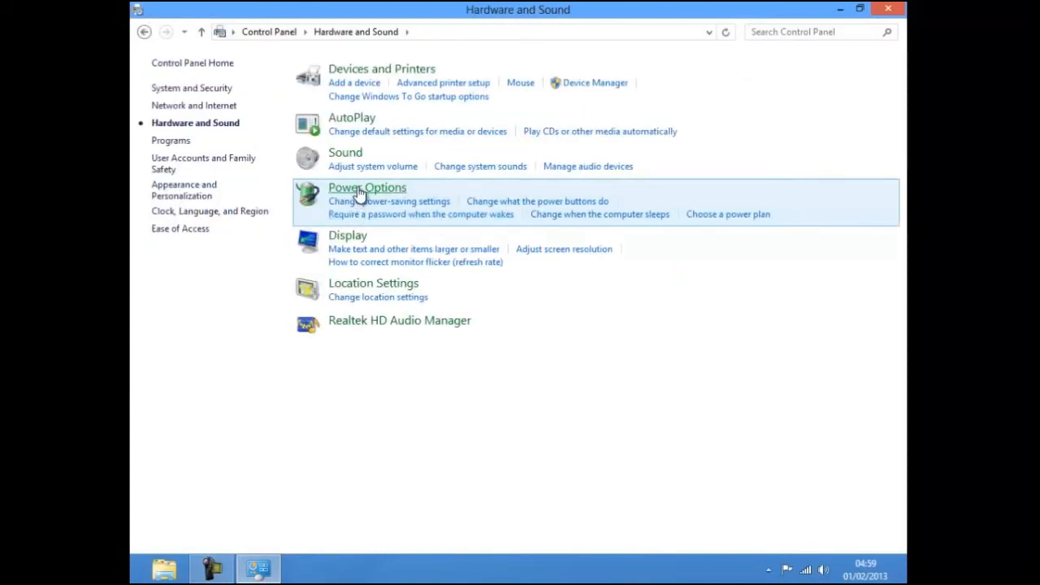
pyautogui.click(360, 190)
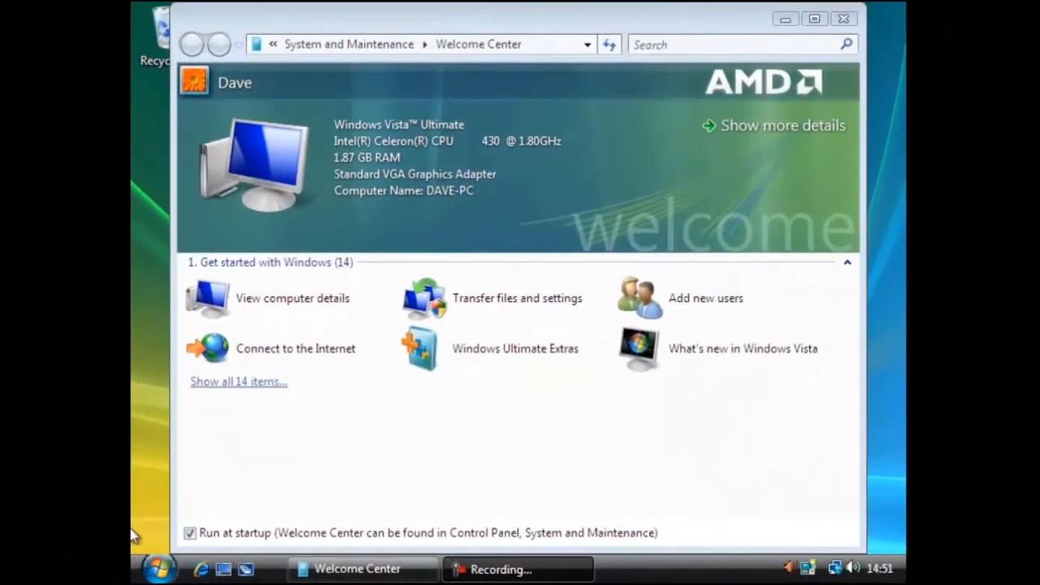
# Switch to the Windows Vista desktop and check the shutdown, sleep and hibernate commands available from Start.
pyautogui.click(153, 571)
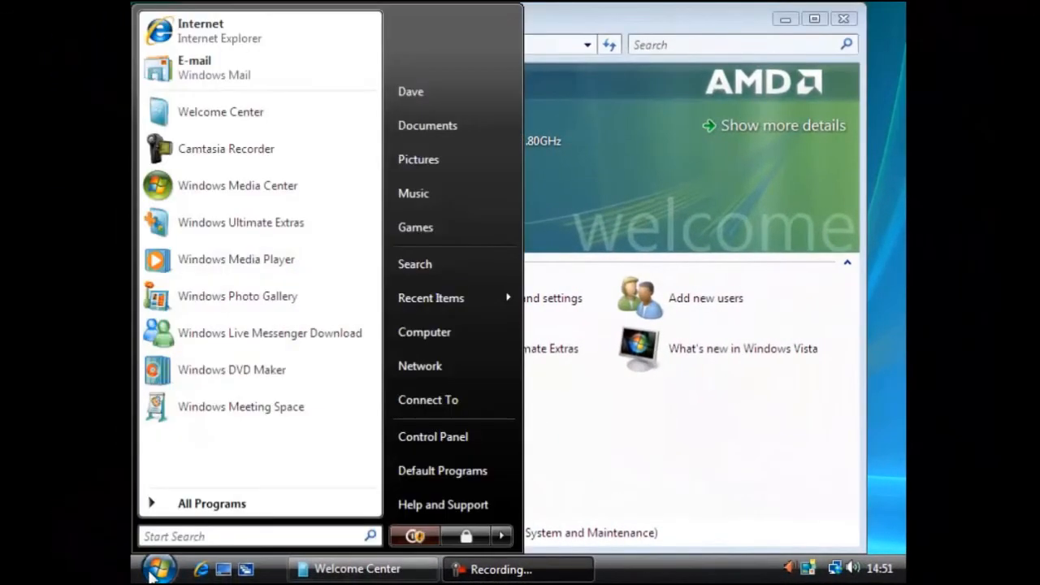
pyautogui.click(501, 536)
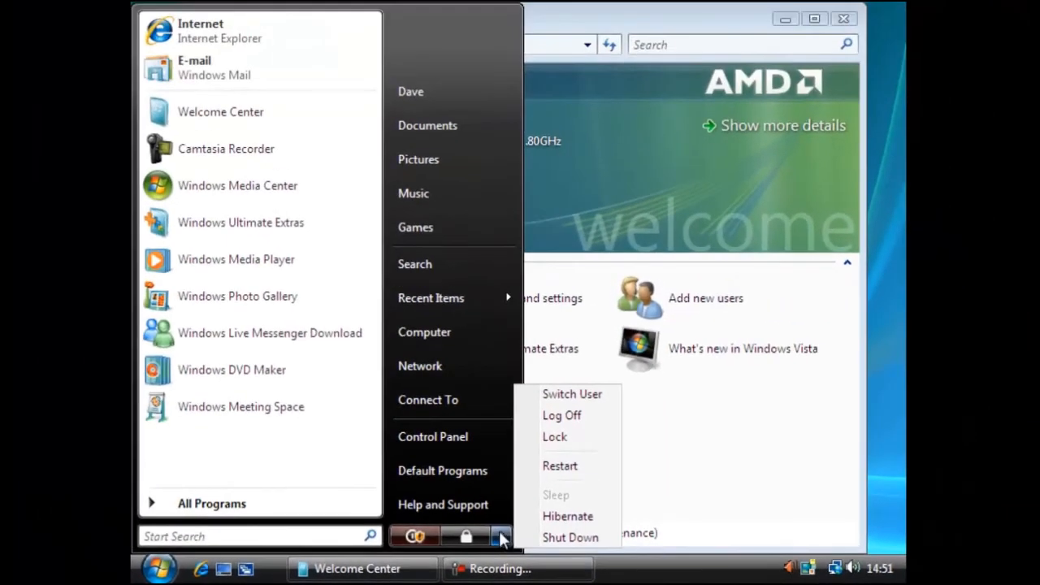
# Open Power Options under Hardware and Sound in Control Panel and bring up the Power saver plan's advanced settings.
pyautogui.click(468, 435)
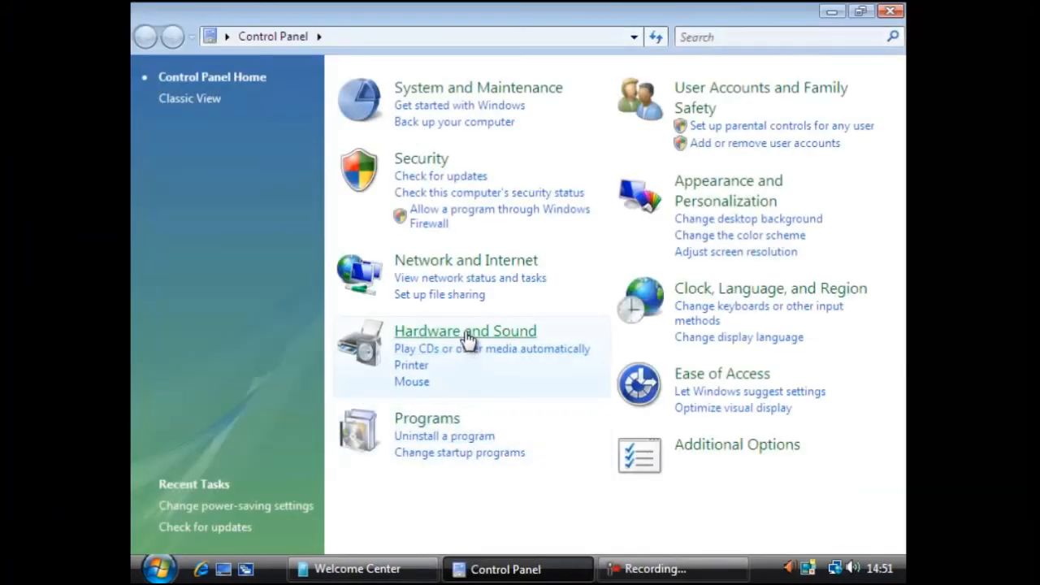
pyautogui.click(457, 332)
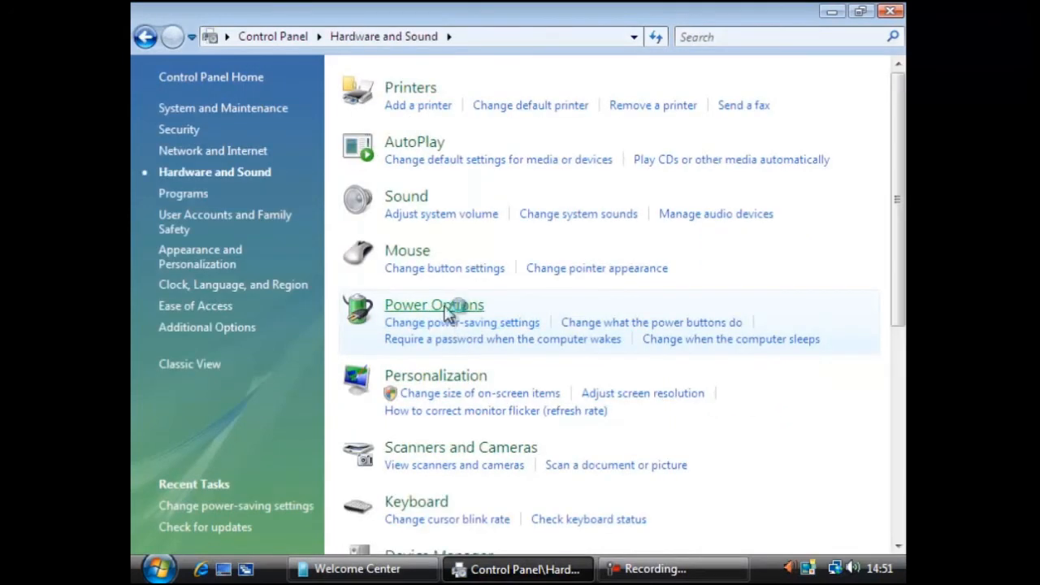
pyautogui.click(446, 307)
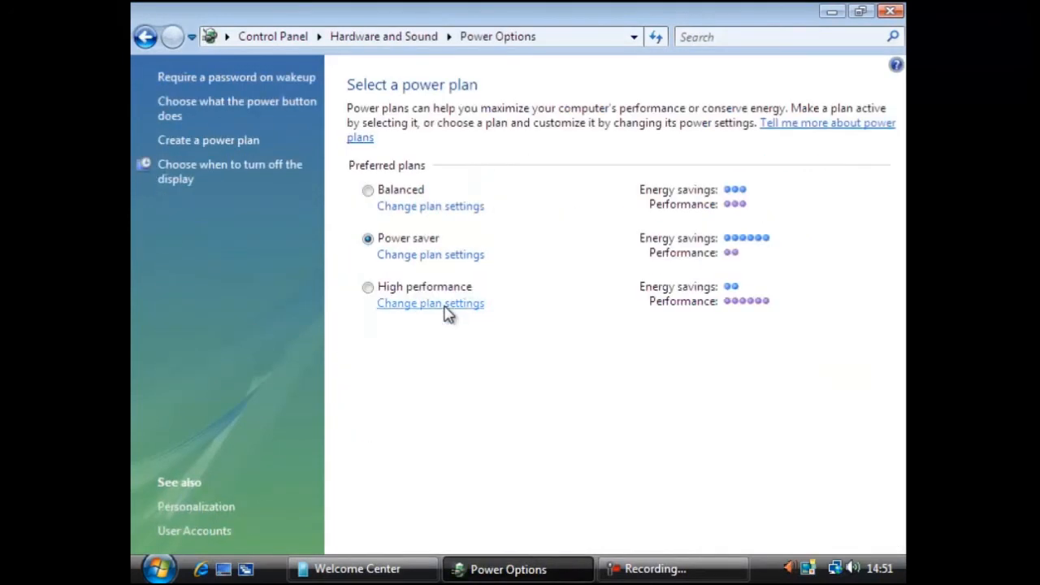
pyautogui.click(450, 257)
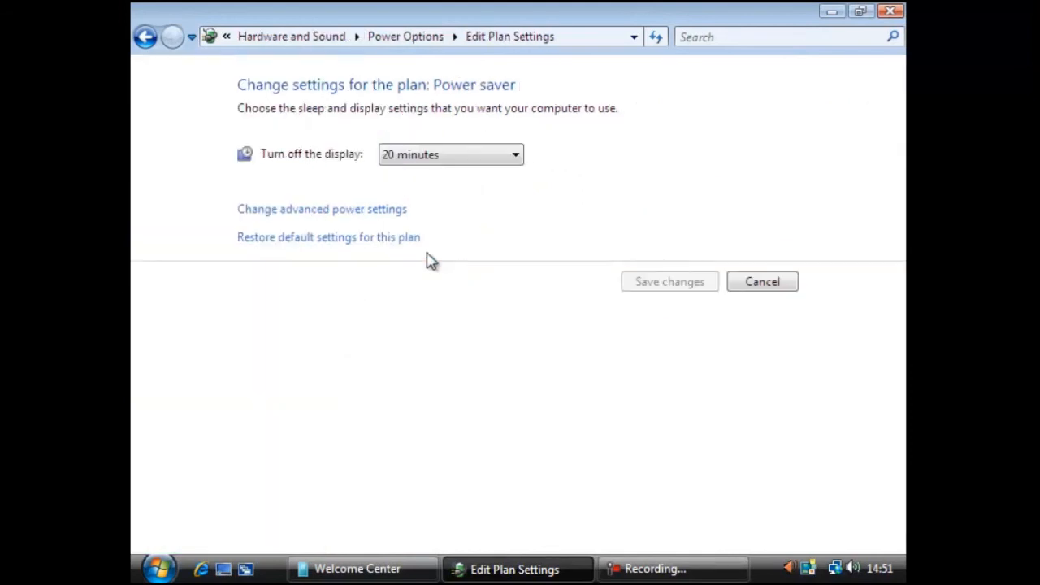
pyautogui.click(357, 219)
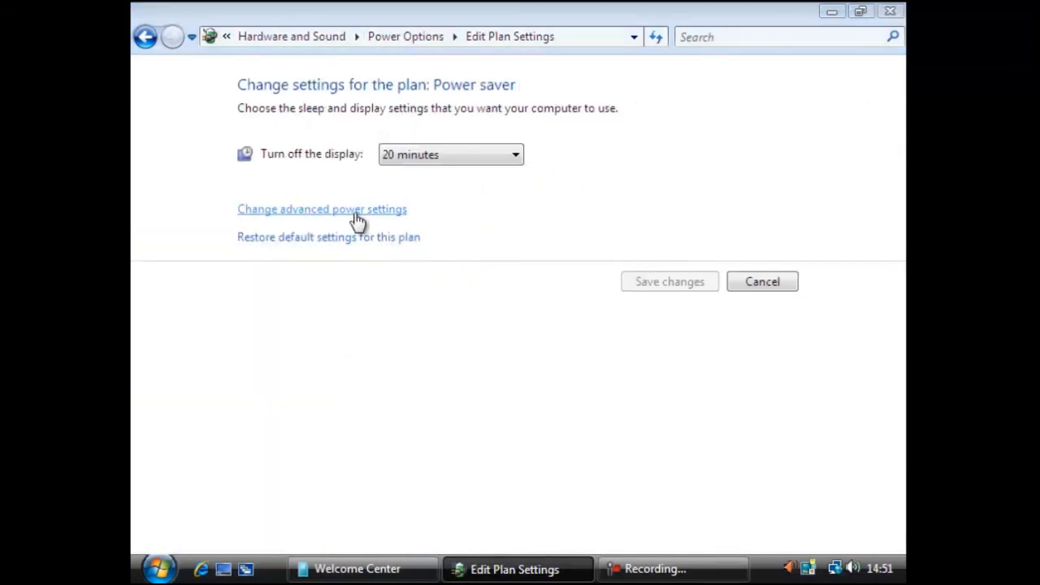